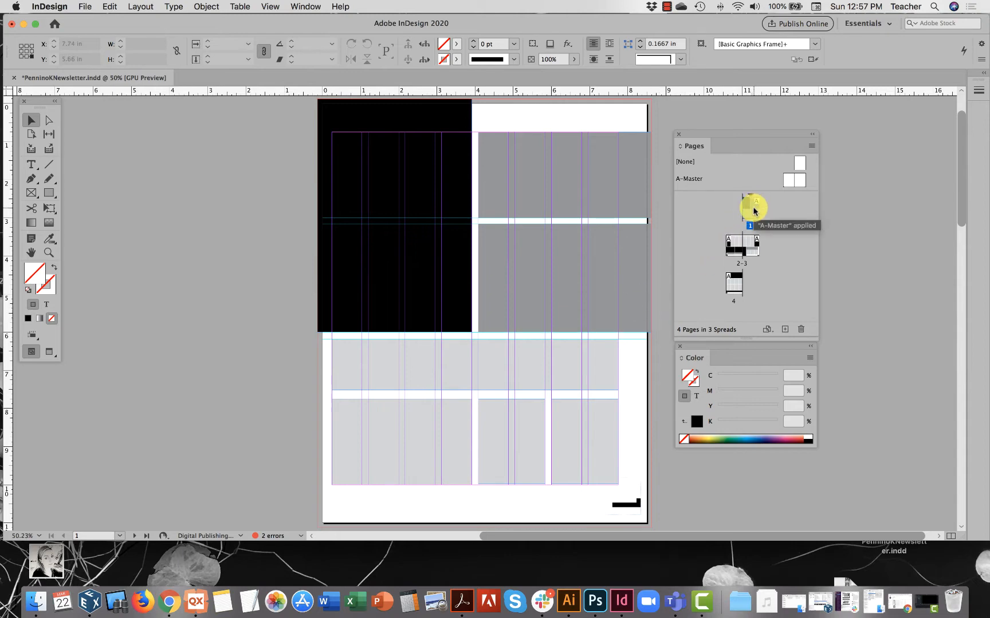
Examine the gray placeholder frames on the lower half of page 1 and the layout of the following spread.
alt+scroll(564, 384, up, 5)
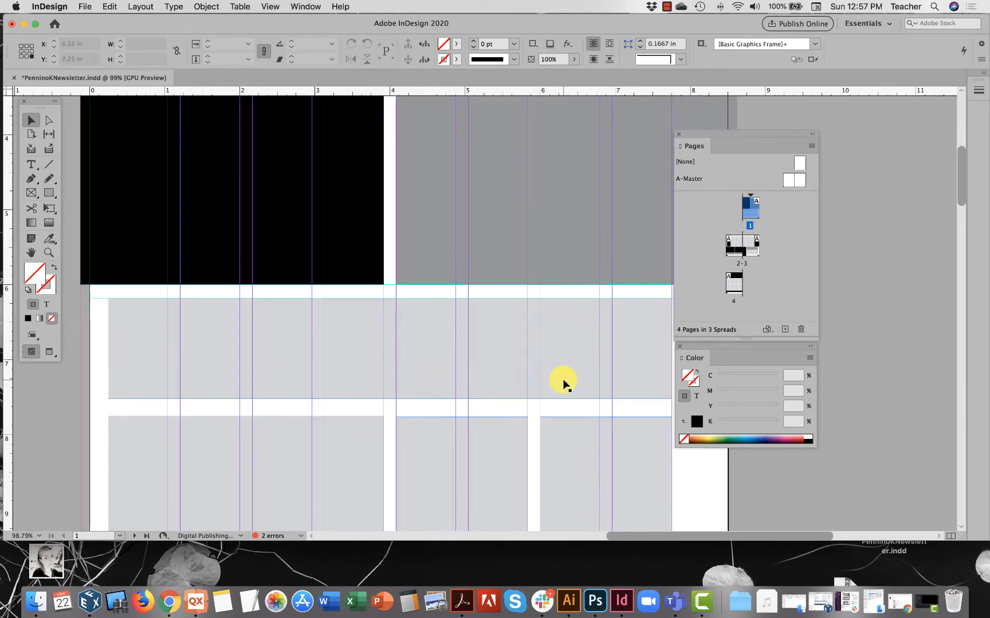
scroll(564, 383, down, 5)
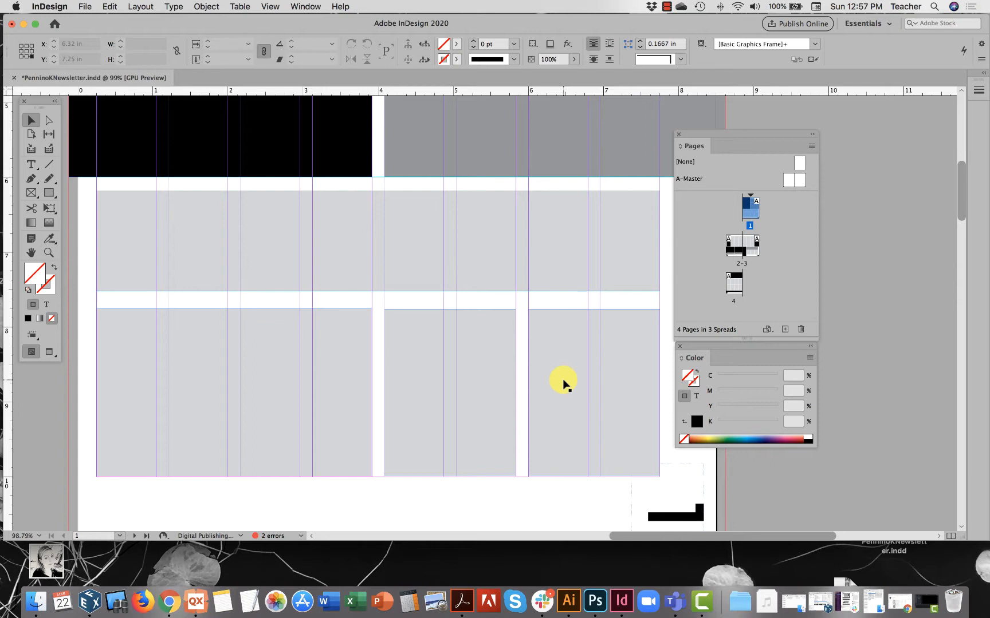
click(422, 223)
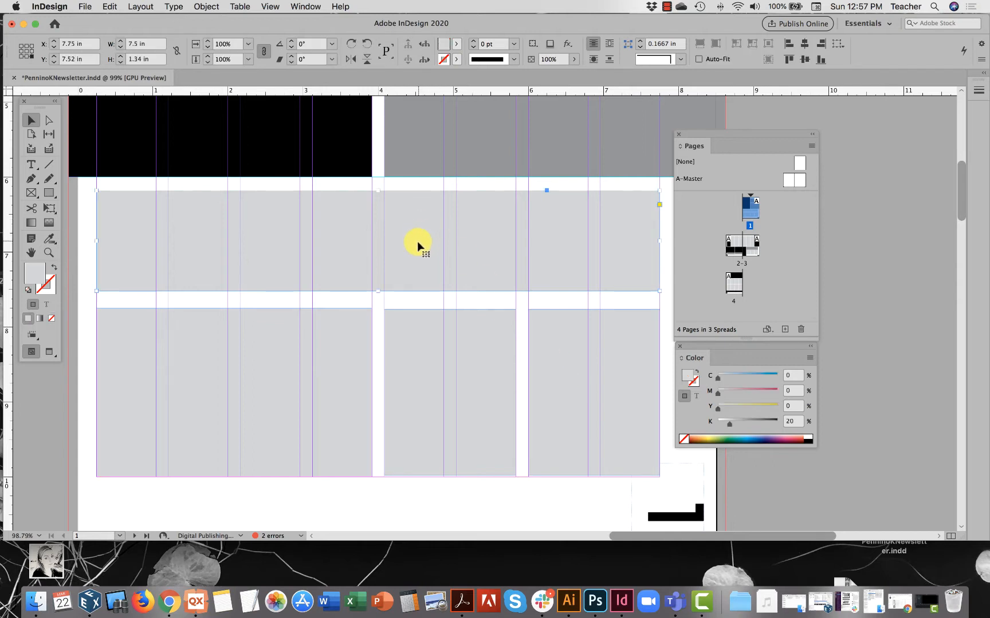
click(342, 358)
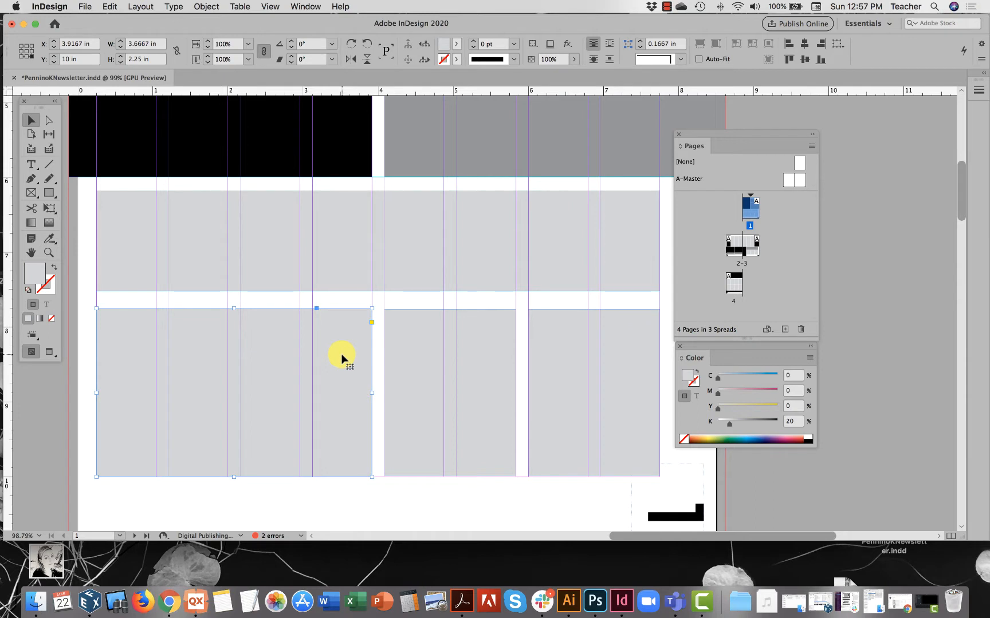
click(413, 361)
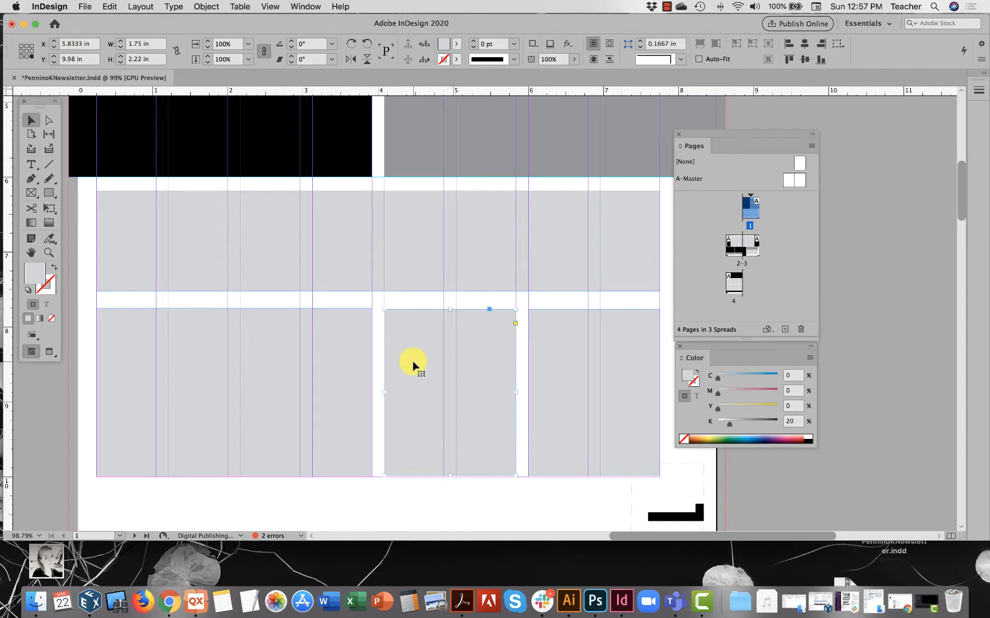
click(546, 369)
click(482, 372)
click(576, 376)
scroll(551, 404, down, 1)
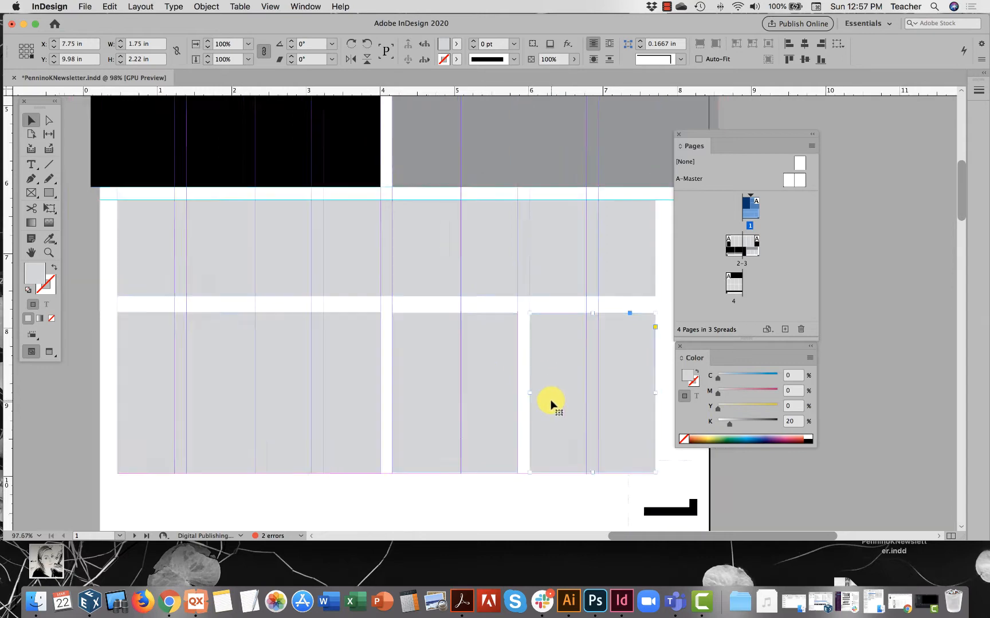
scroll(551, 404, down, 3)
scroll(551, 404, down, 5)
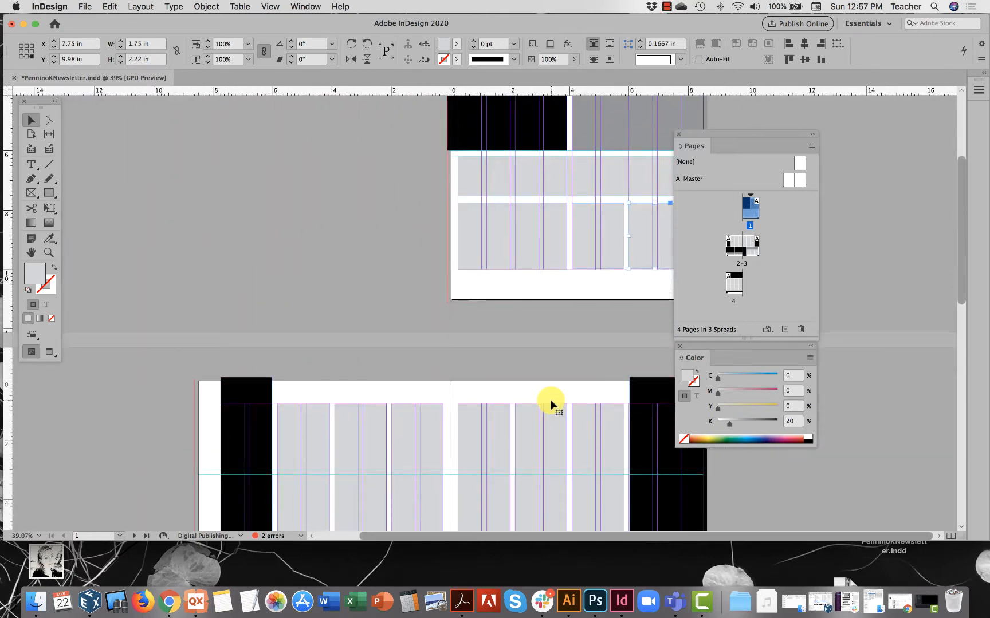
scroll(551, 404, down, 2)
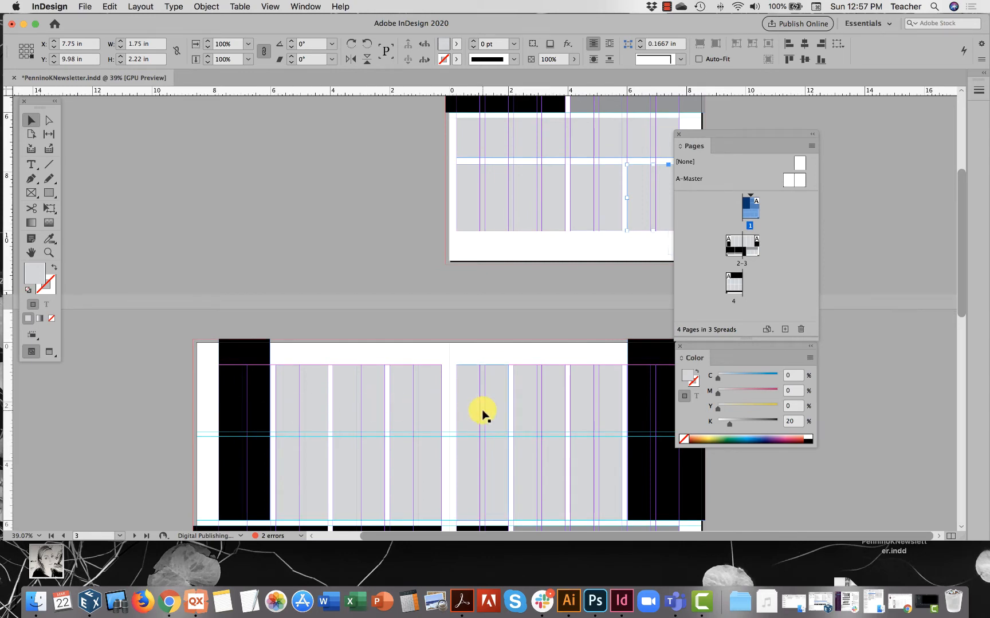
scroll(641, 162, up, 3)
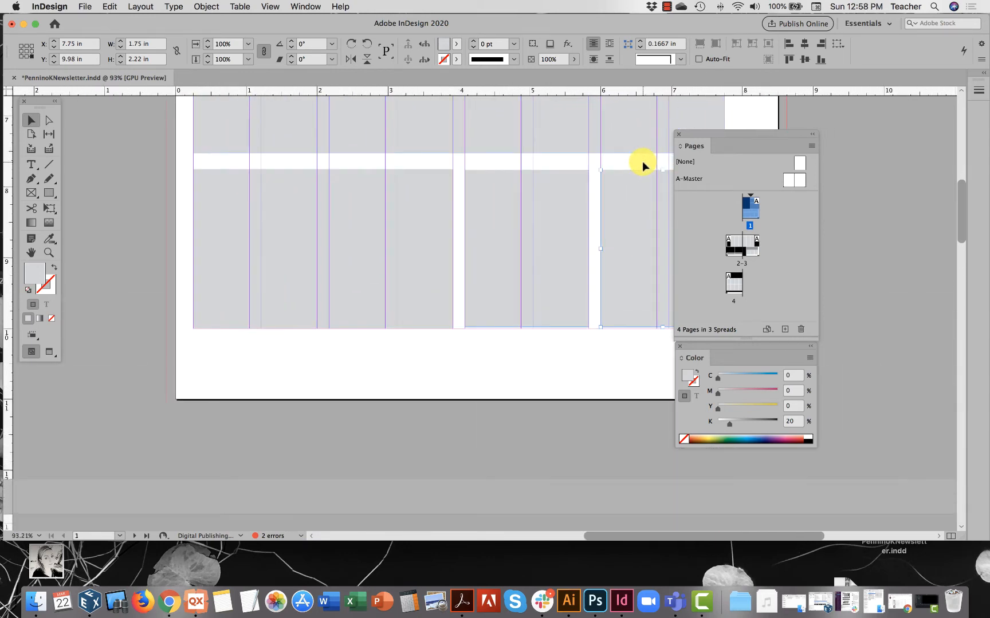
scroll(641, 161, up, 3)
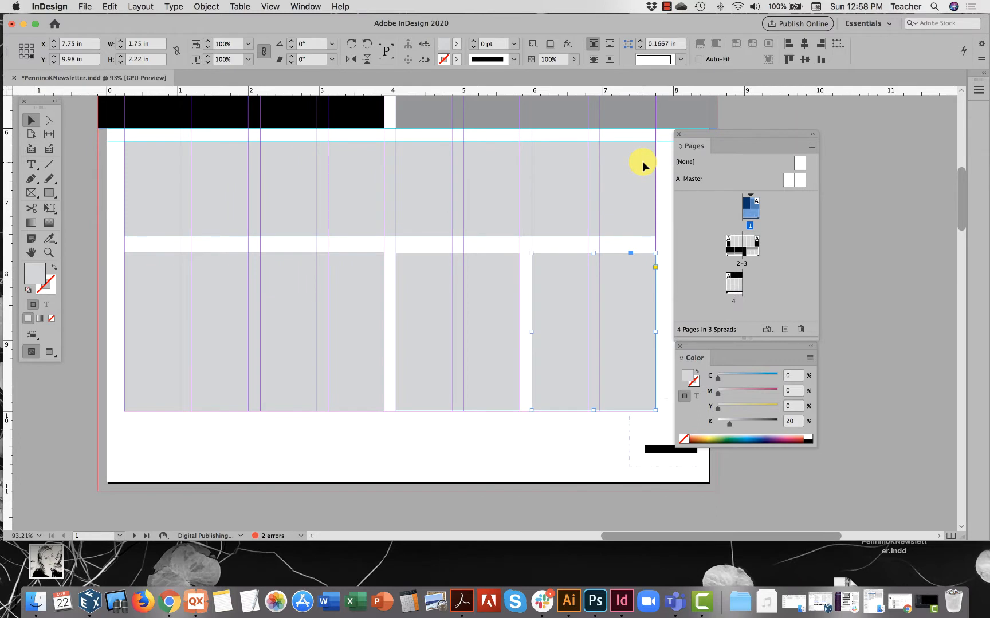
Start the Place command and select the convergent divergent article in the Prototype Creativity Institute Articles folder.
click(87, 6)
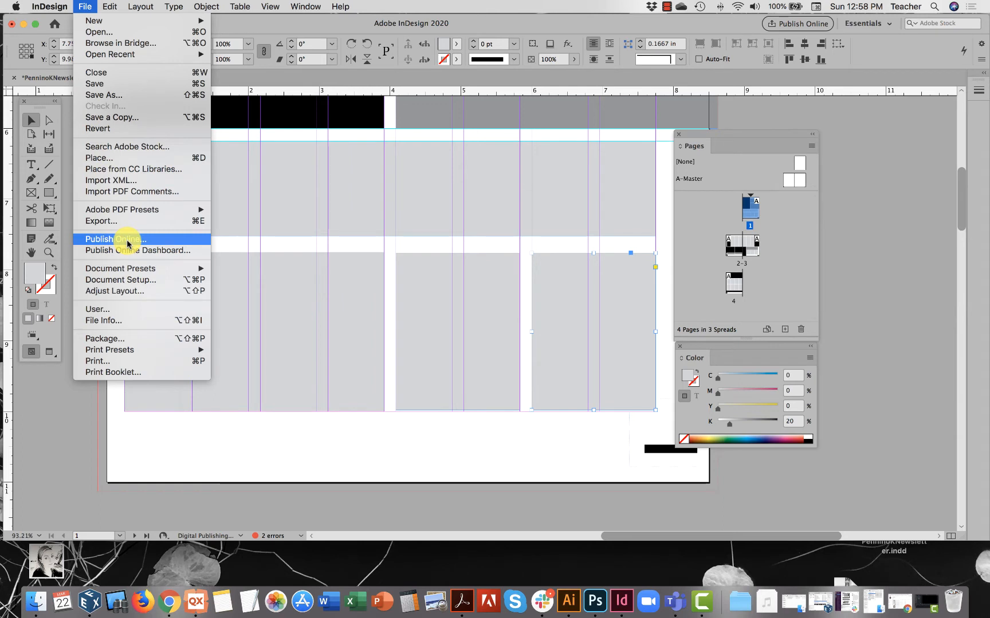
click(87, 8)
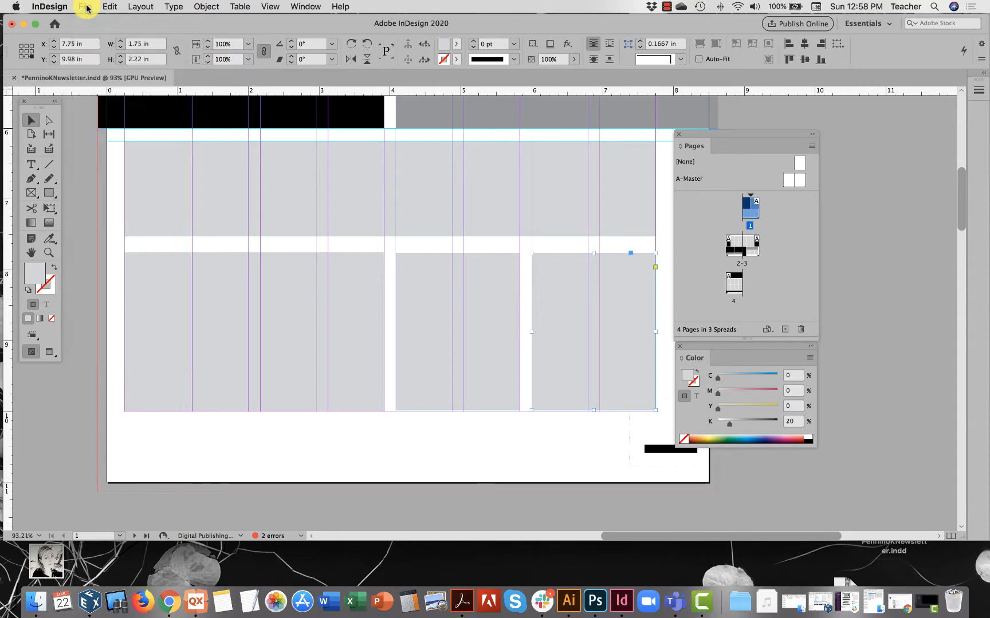
click(86, 7)
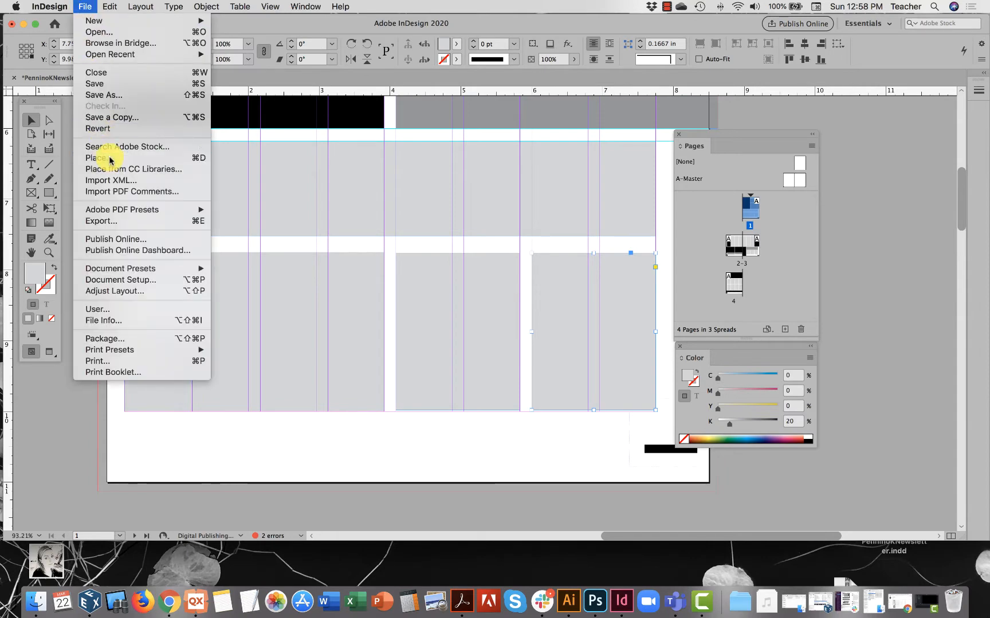
click(111, 160)
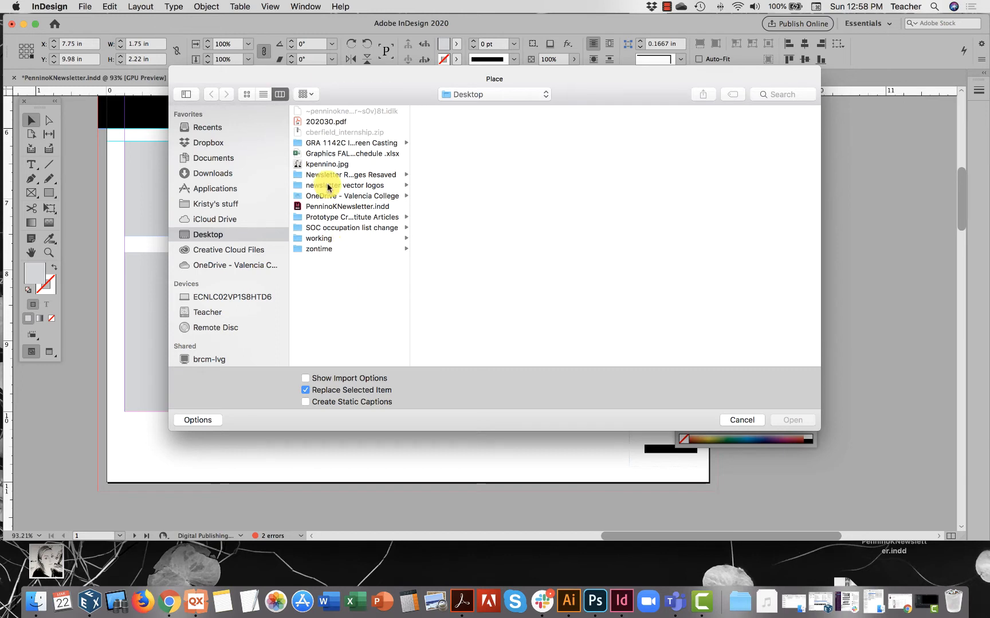
click(326, 217)
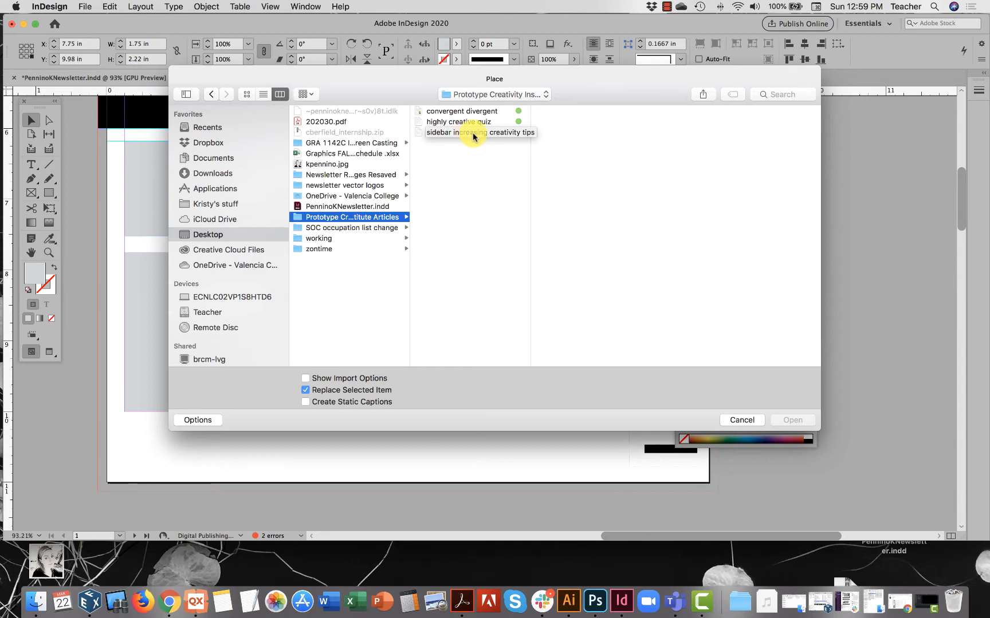
click(454, 112)
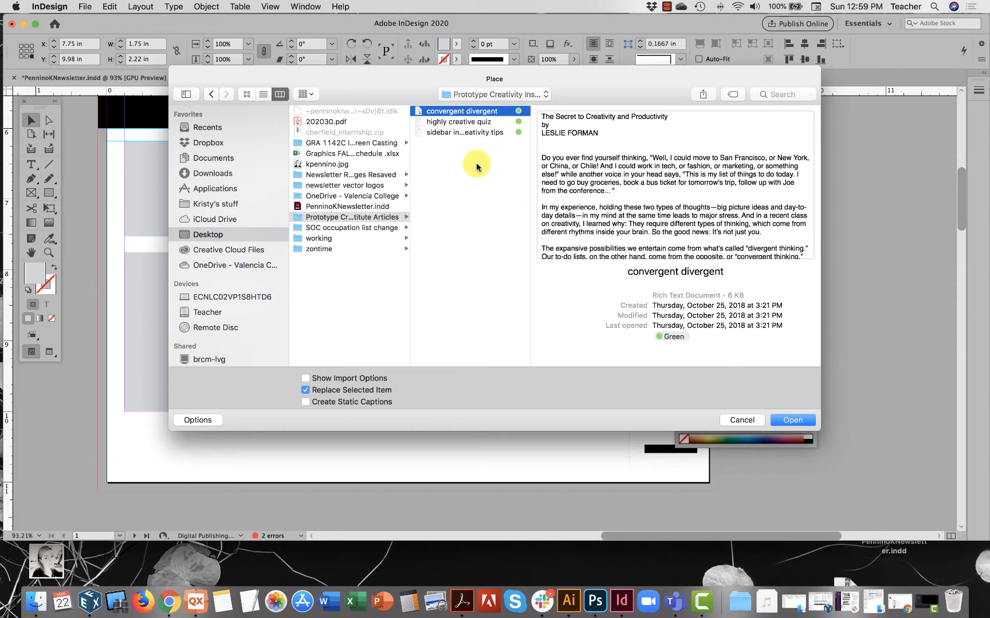
Read through the preview of the convergent divergent article, including its title, introduction and numbered sections.
scroll(633, 192, down, 5)
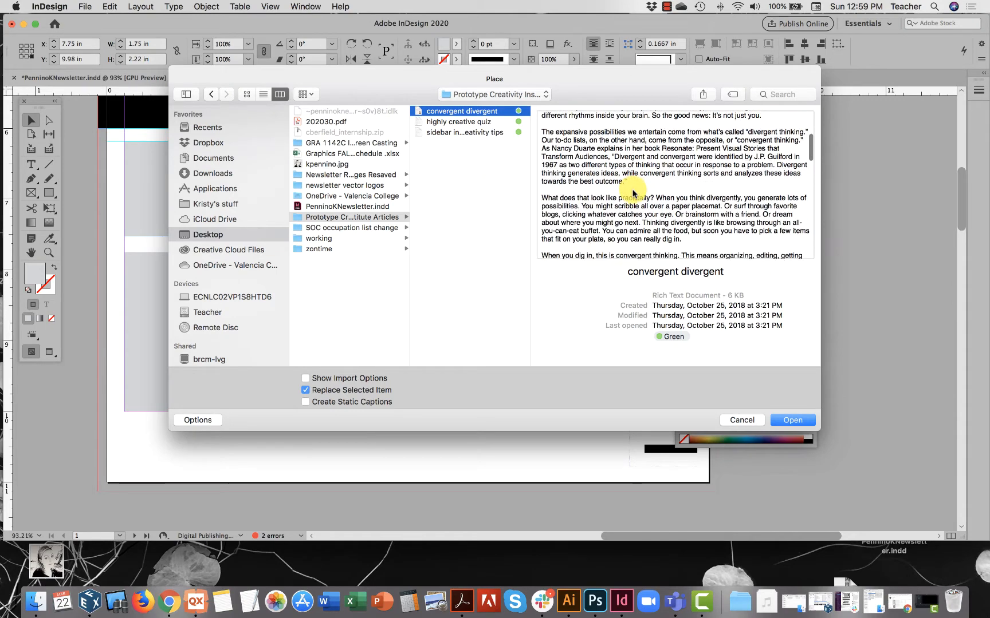
scroll(633, 193, down, 15)
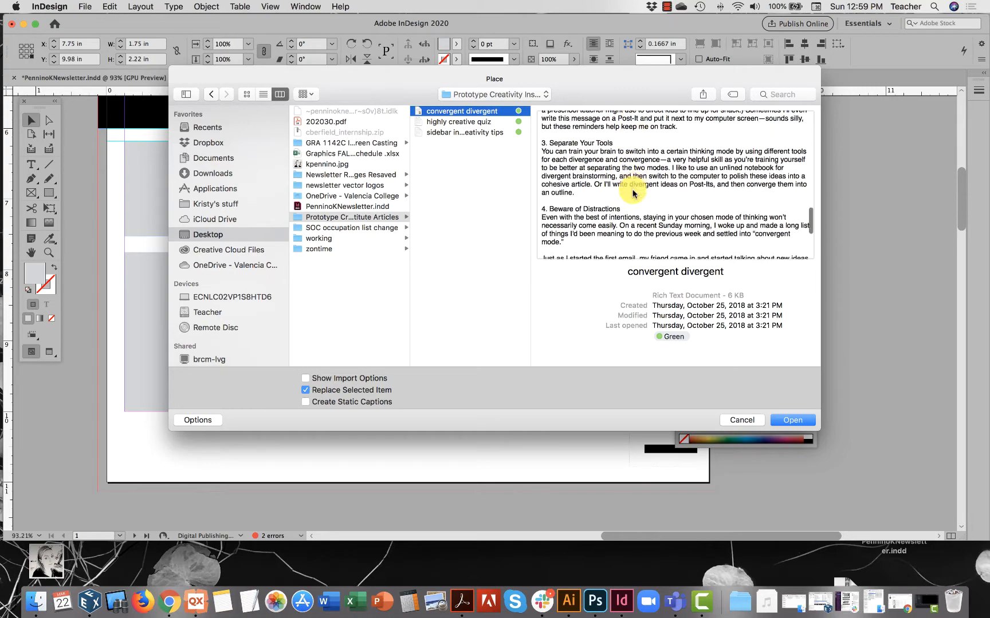
scroll(633, 193, down, 5)
scroll(633, 193, up, 6)
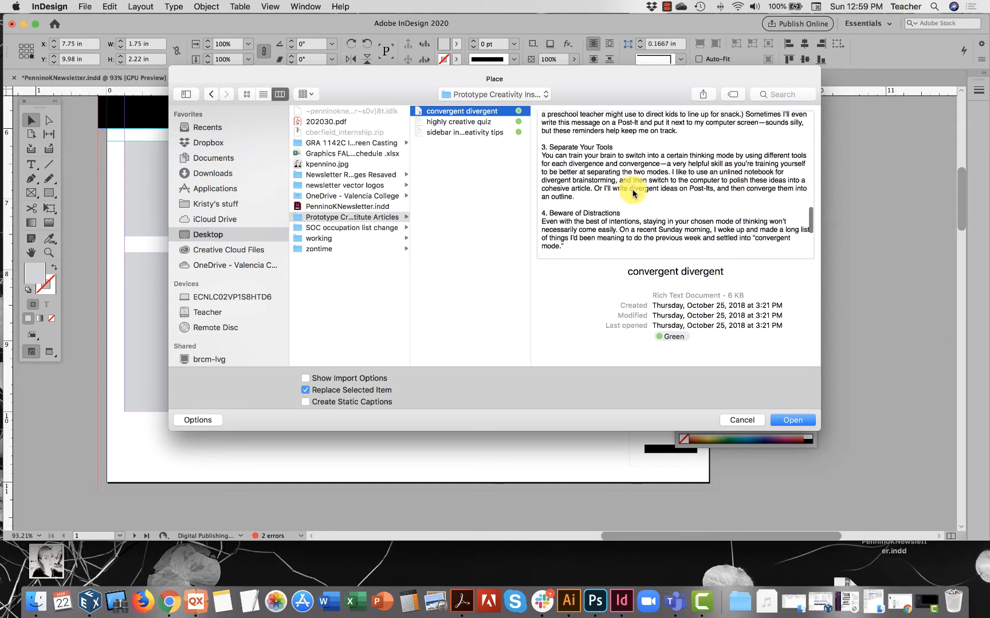
scroll(633, 193, down, 2)
scroll(674, 196, down, 1)
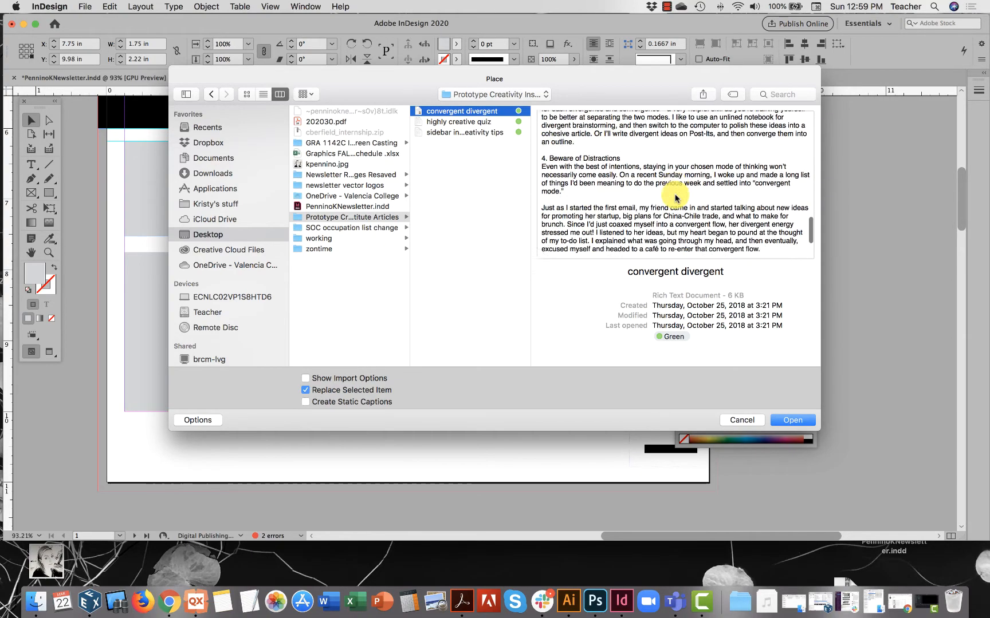
scroll(674, 198, down, 3)
scroll(675, 198, up, 12)
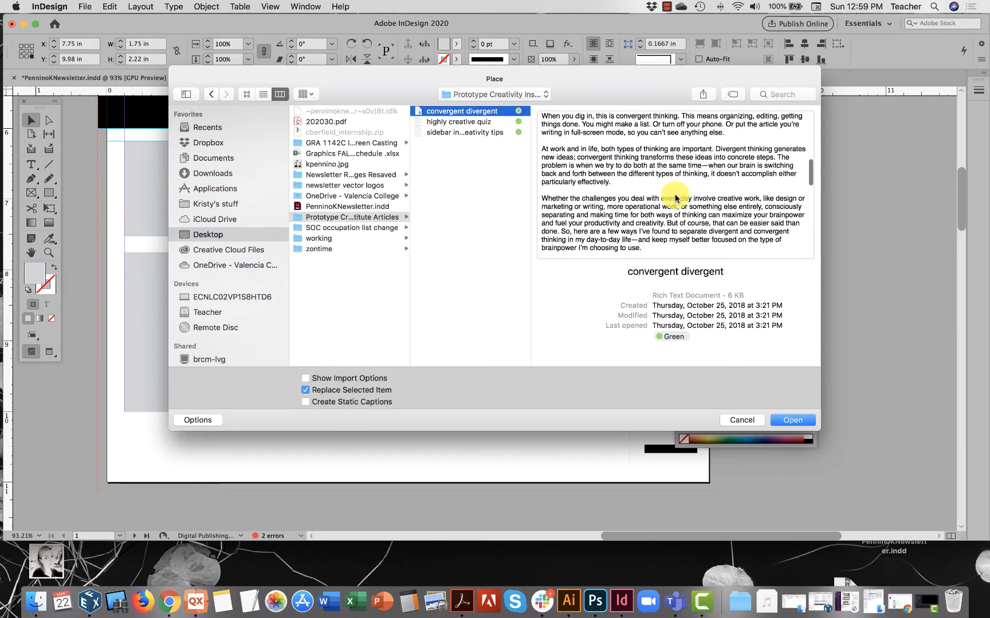
scroll(675, 198, up, 6)
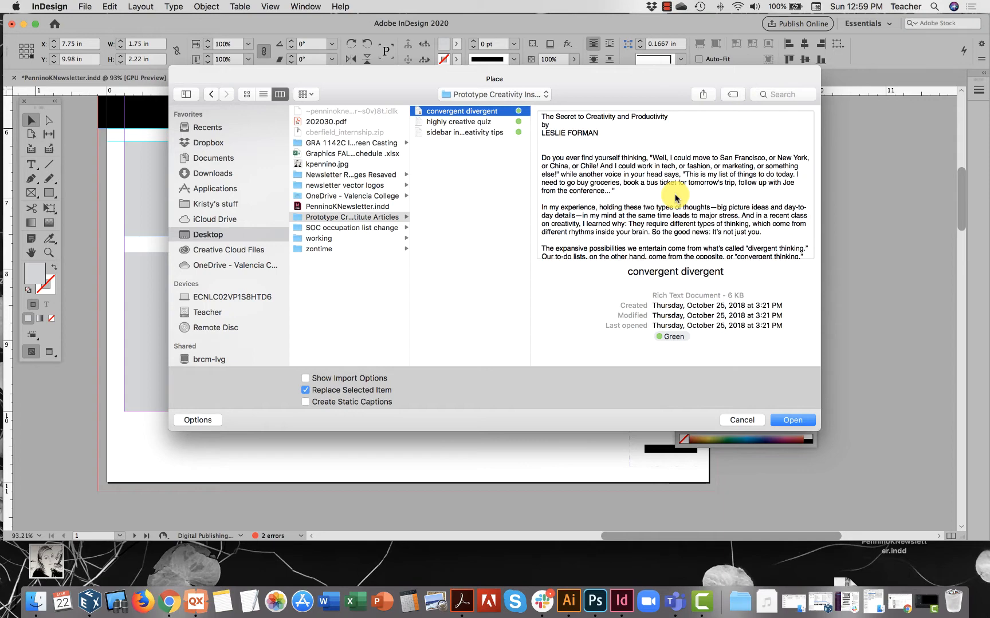
scroll(675, 197, down, 10)
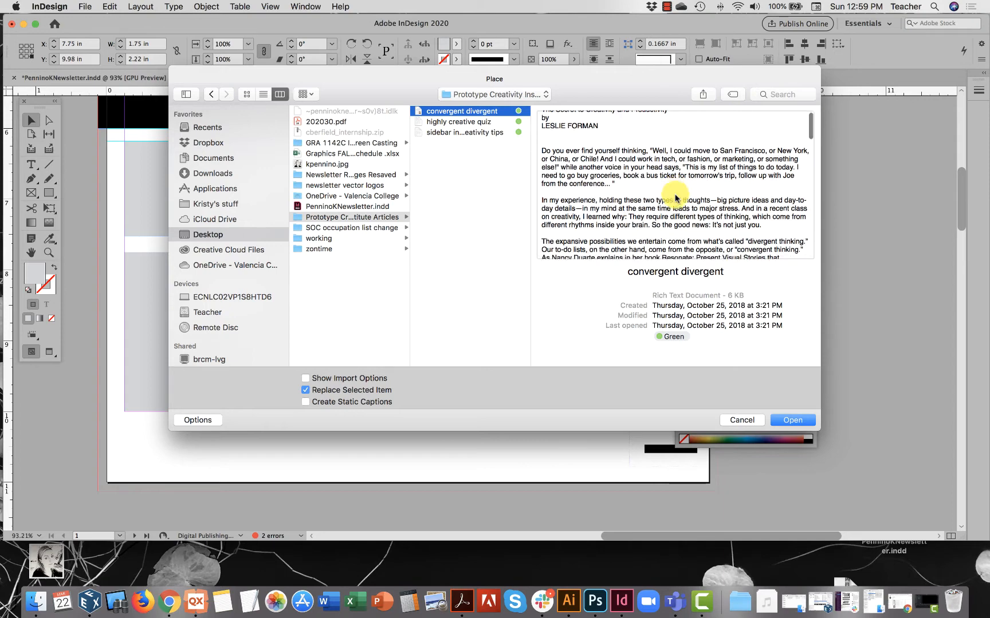
scroll(675, 197, down, 6)
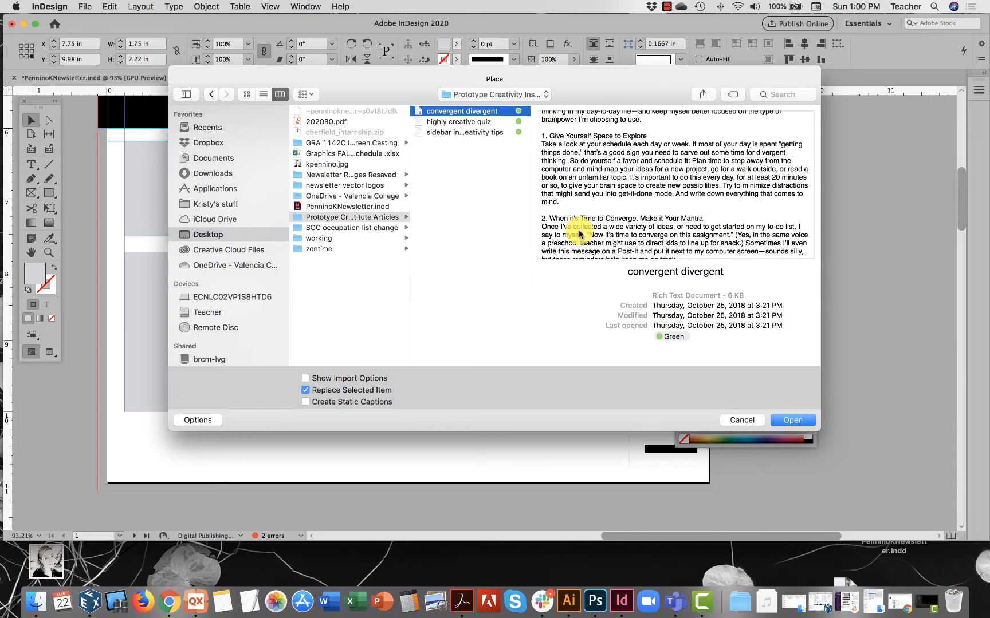
scroll(616, 232, up, 10)
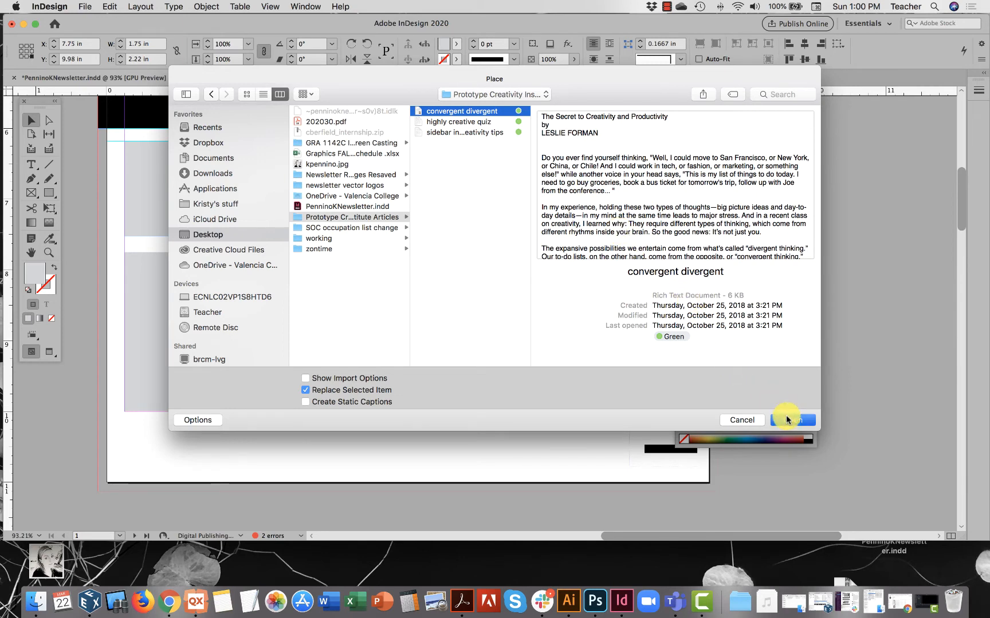
Place the article into the wide placeholder frame at the lower left of page 1 instead of the narrow right-hand frame.
click(787, 418)
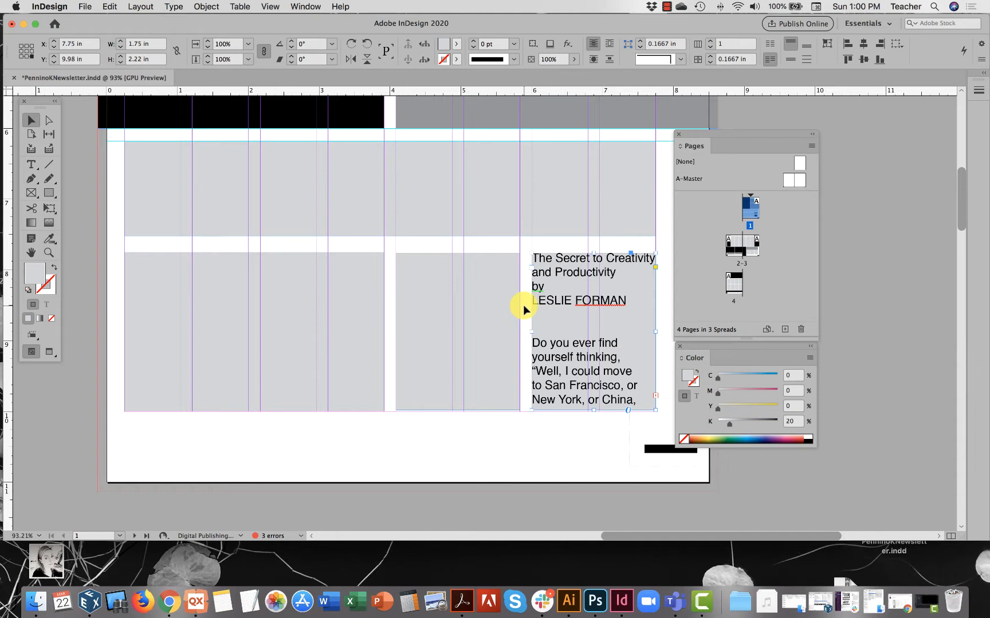
key(super+z)
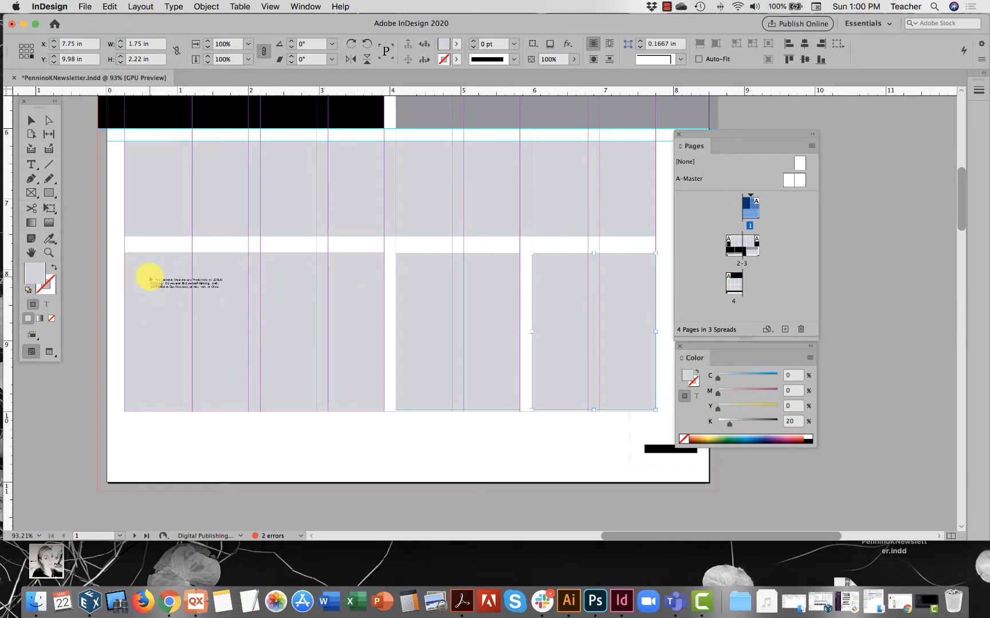
click(150, 279)
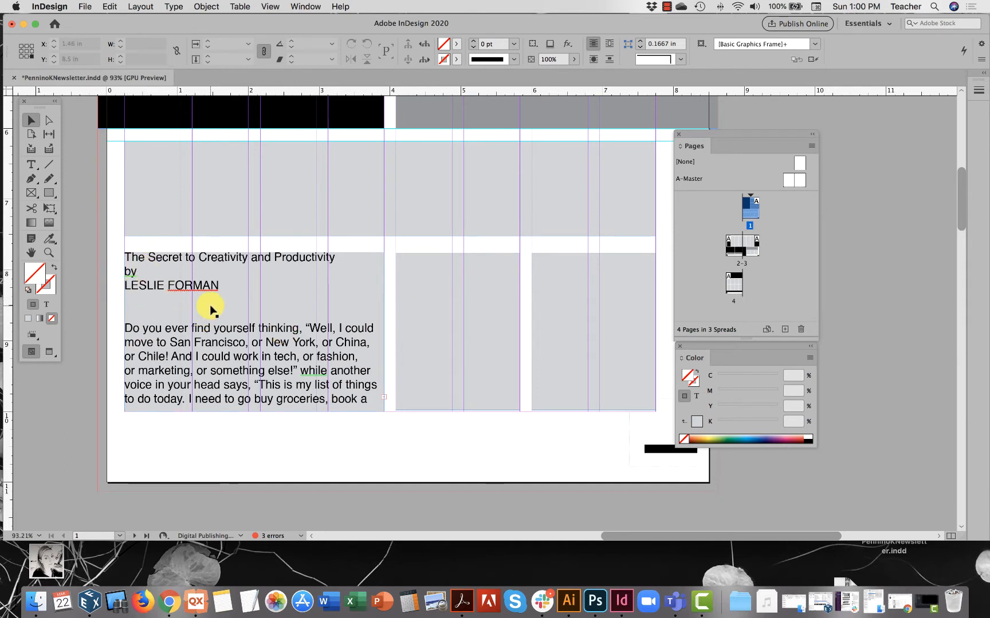
Move the title "The Secret to Creativity and Productivity" and its byline from the body frame into the full-width frame above.
double_click(127, 304)
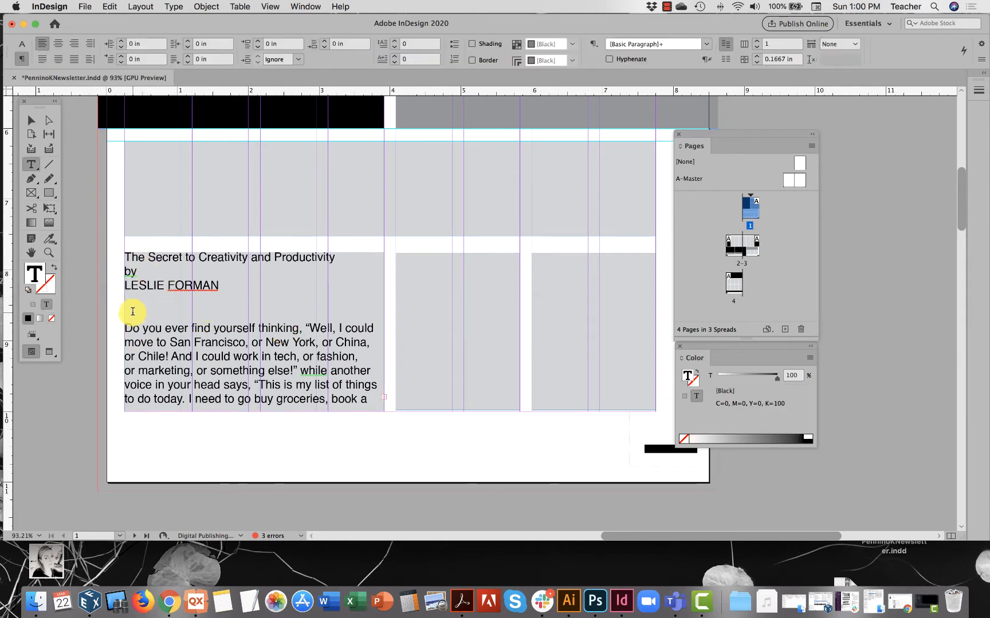
drag(127, 307, 122, 256)
key(super+c)
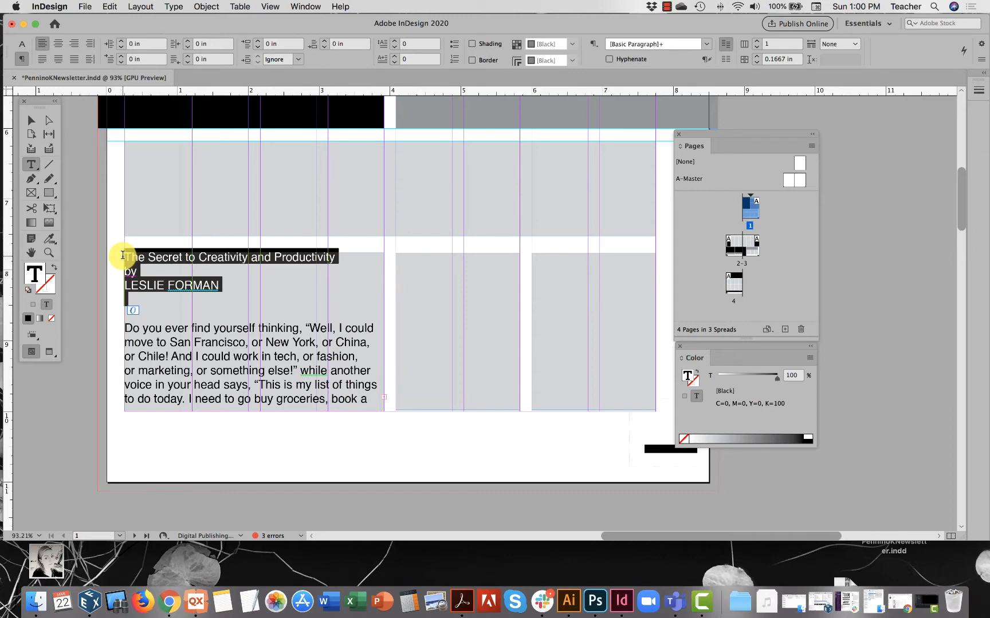
key(BackSpace)
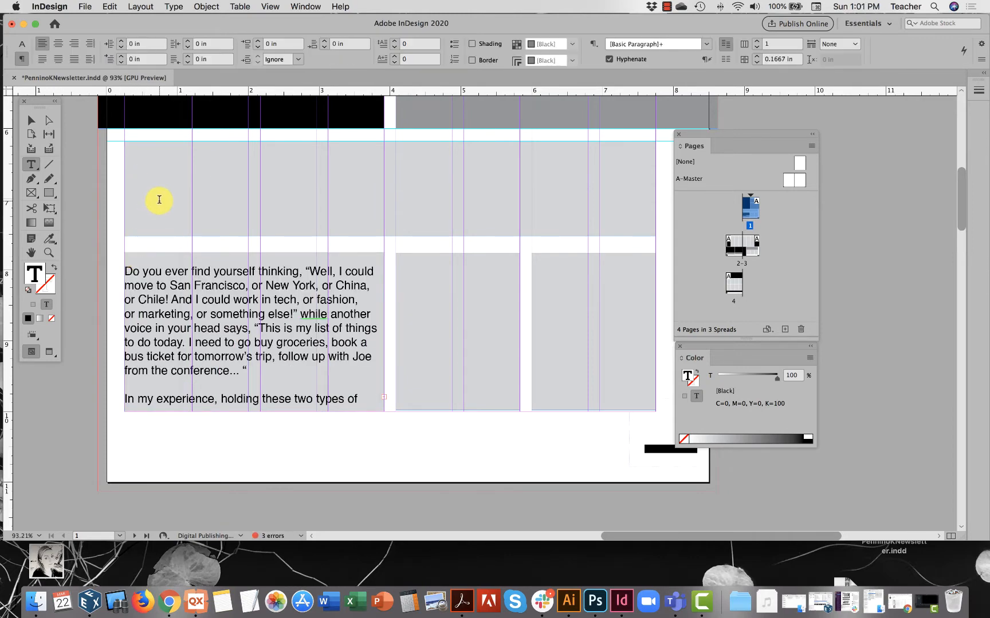
key(super+v)
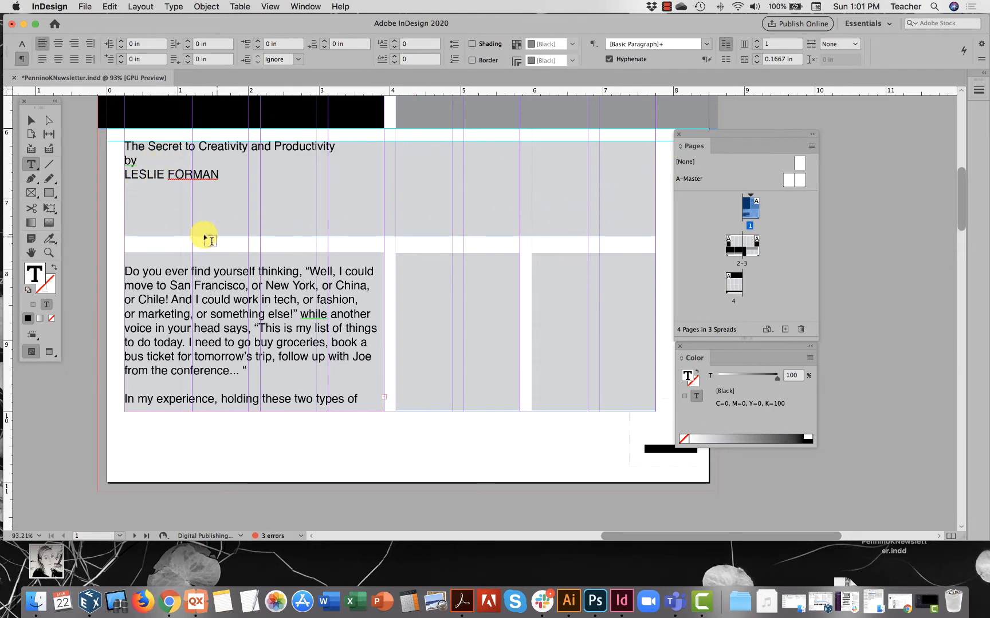
Remove the blank line above the first paragraph, "Do you ever find yourself thinking", in the body frame.
scroll(208, 289, down, 1)
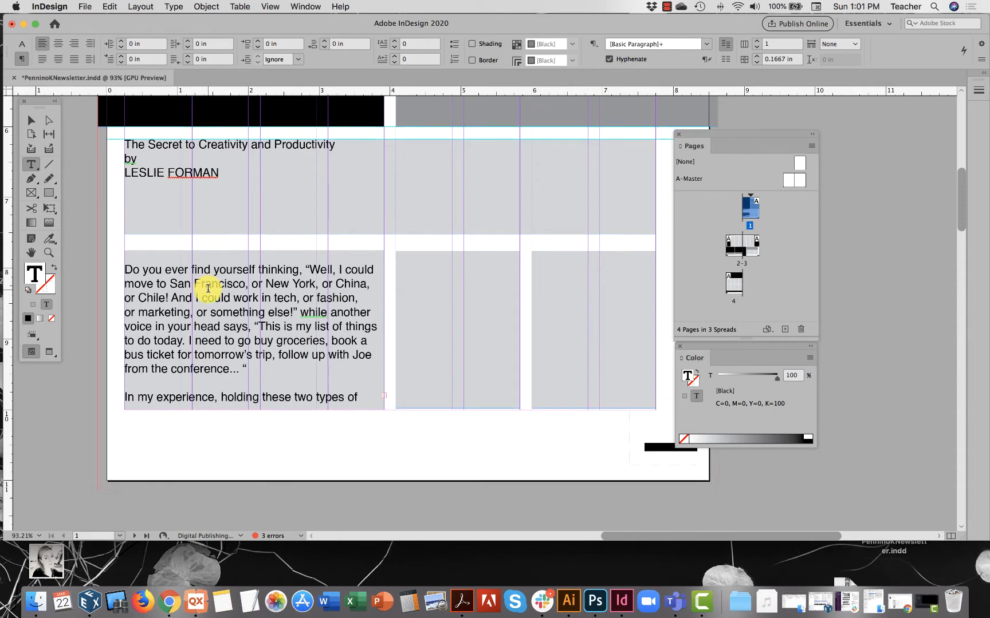
click(124, 270)
key(BackSpace)
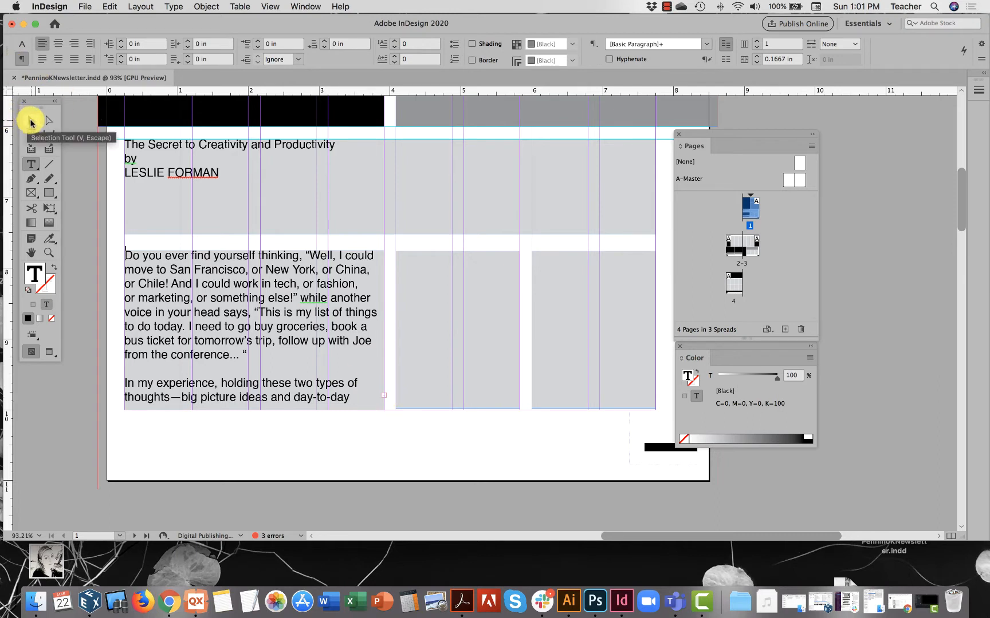
Thread the overset body text from the wide frame through the two narrow frames beside it on page 1.
click(28, 121)
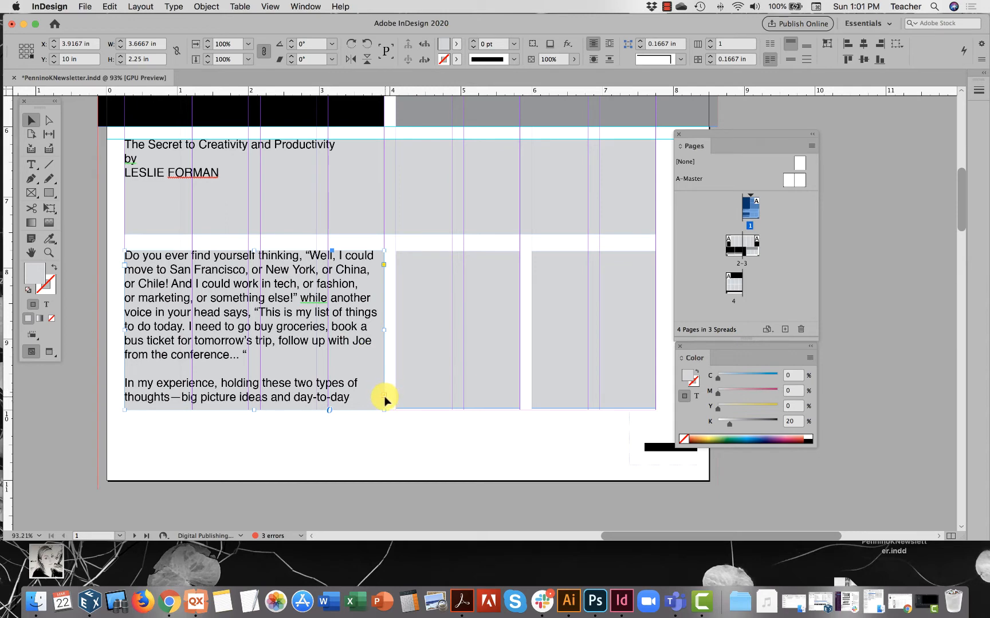
key(super+z)
key(super+shift+z)
click(384, 399)
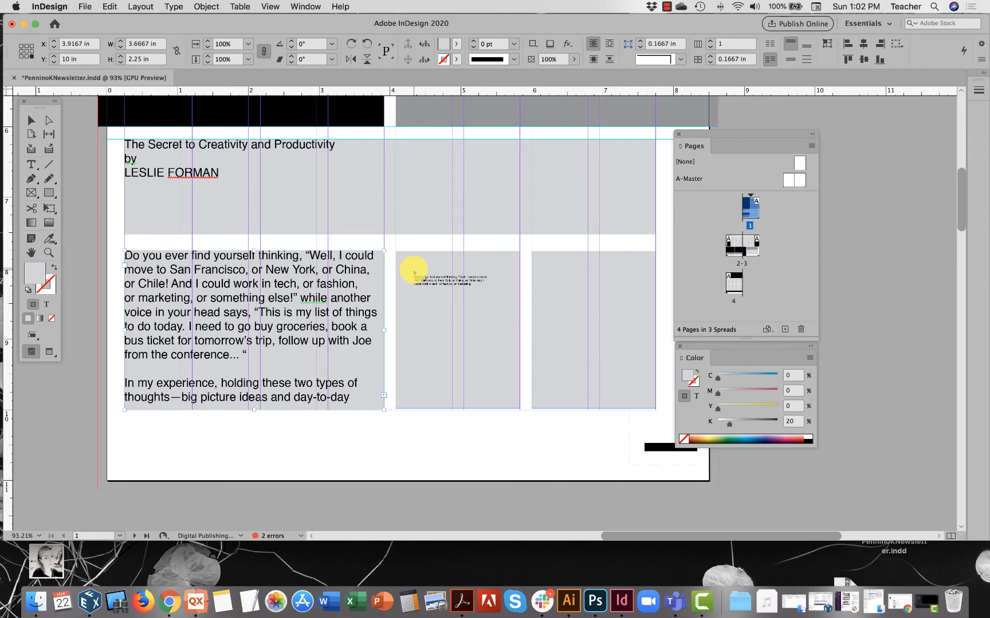
click(412, 262)
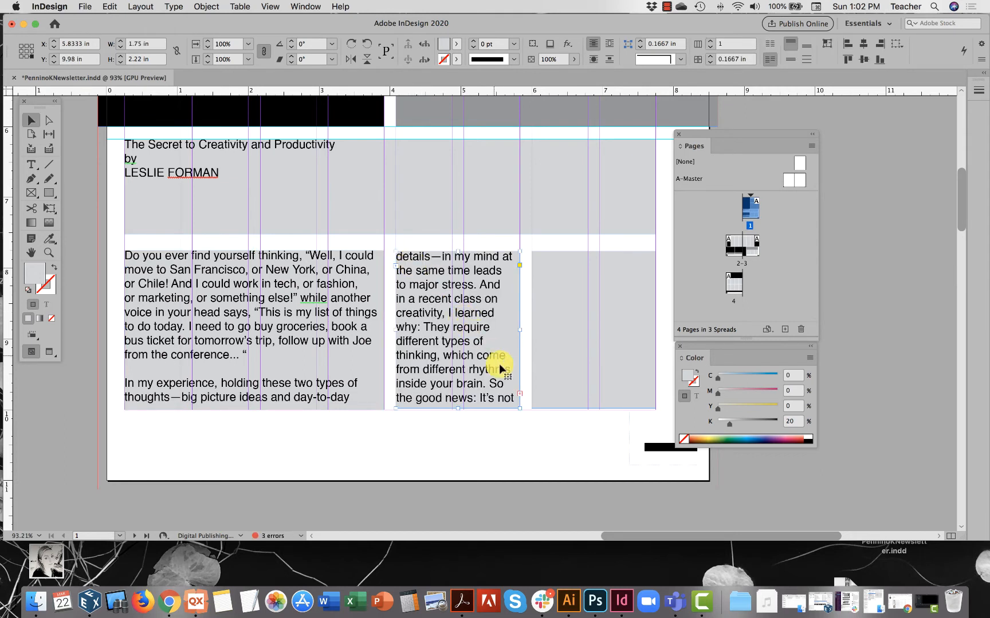
click(520, 394)
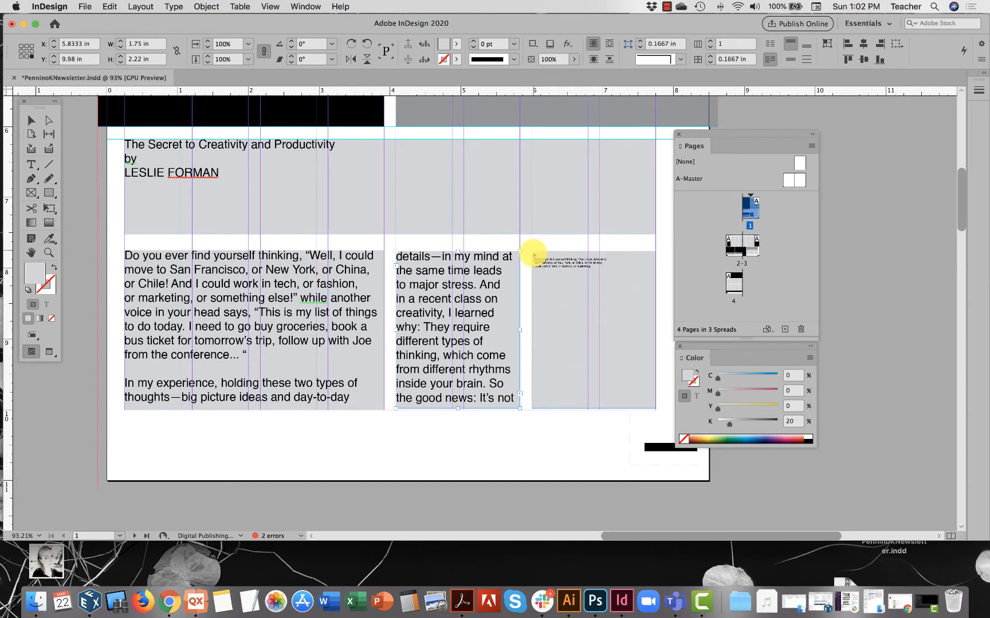
click(536, 259)
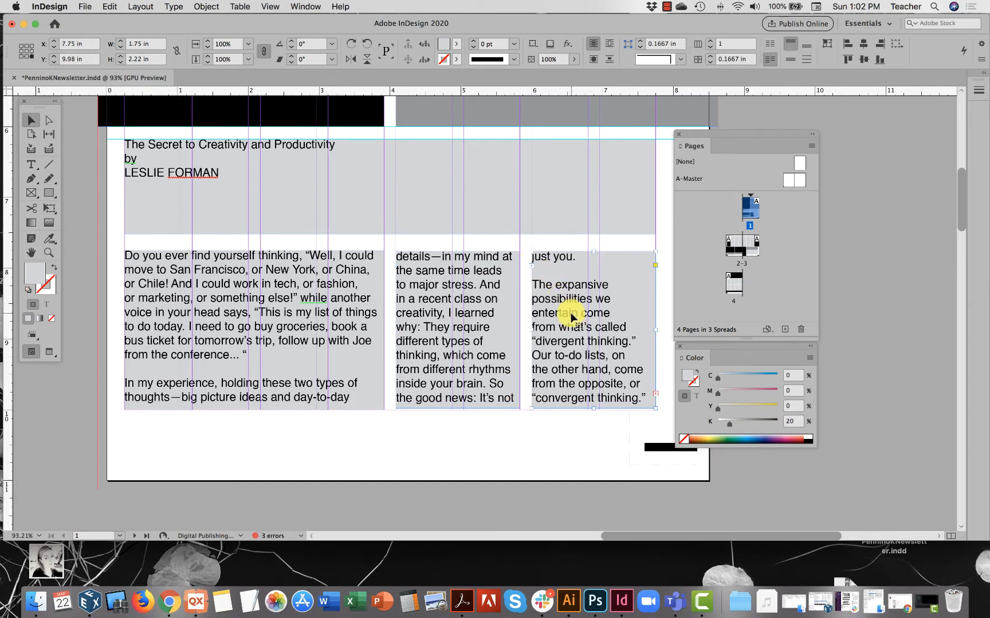
click(303, 314)
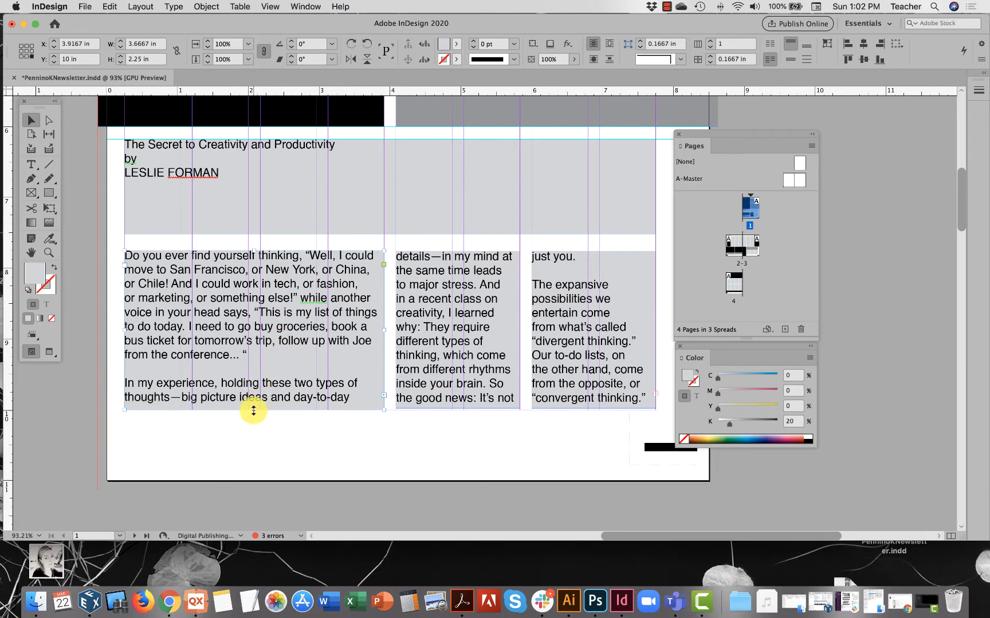
mouse_move(253, 410)
mouse_down()
mouse_move(254, 481)
mouse_move(255, 410)
mouse_up()
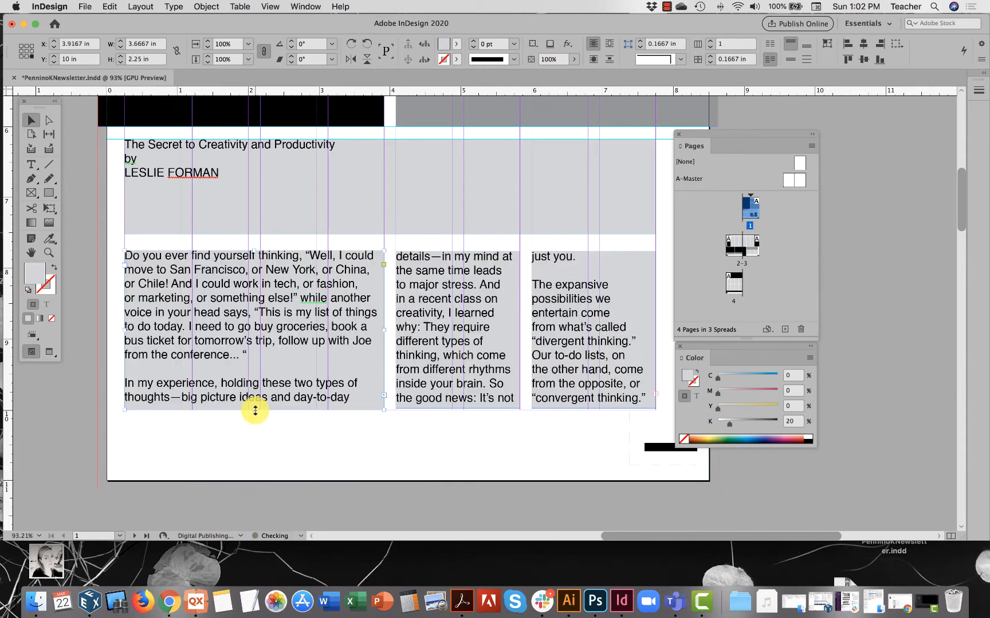
click(435, 398)
drag(457, 408, 457, 415)
Set the font size of the whole threaded article body to 8 pt.
double_click(309, 314)
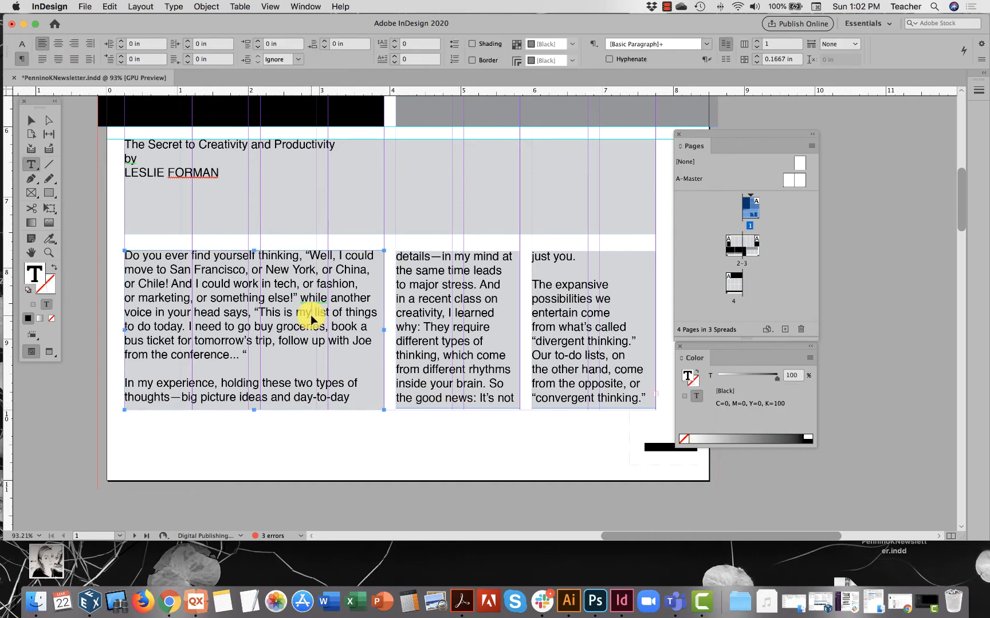
key(super+a)
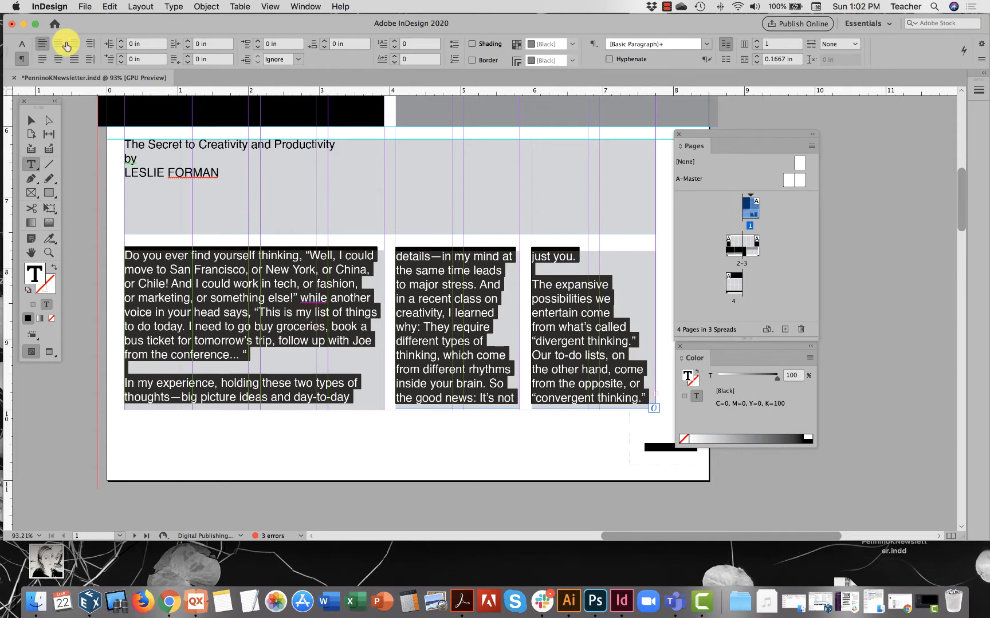
click(23, 47)
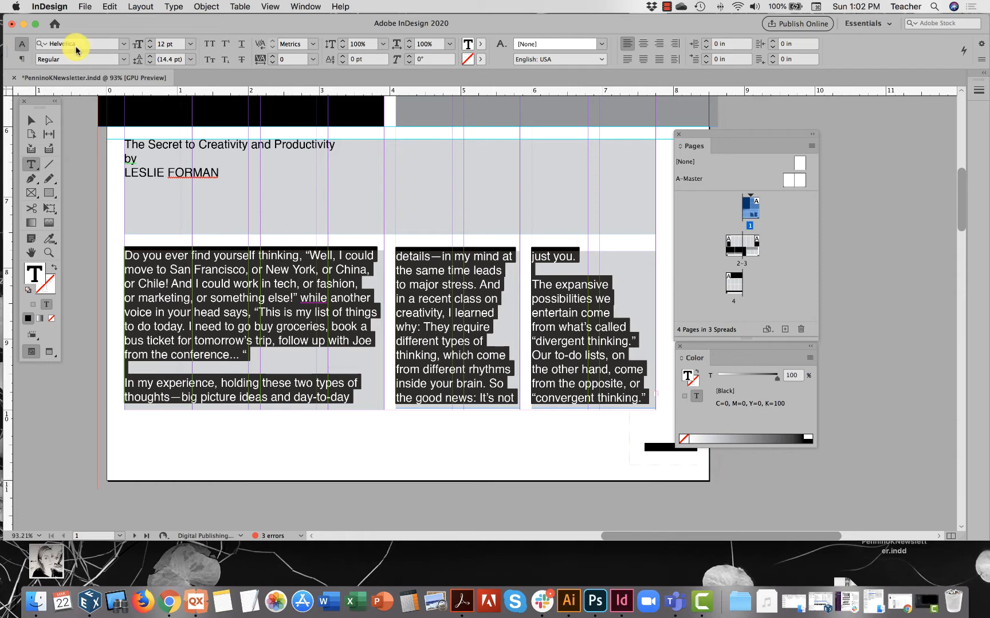
click(149, 47)
click(149, 47)
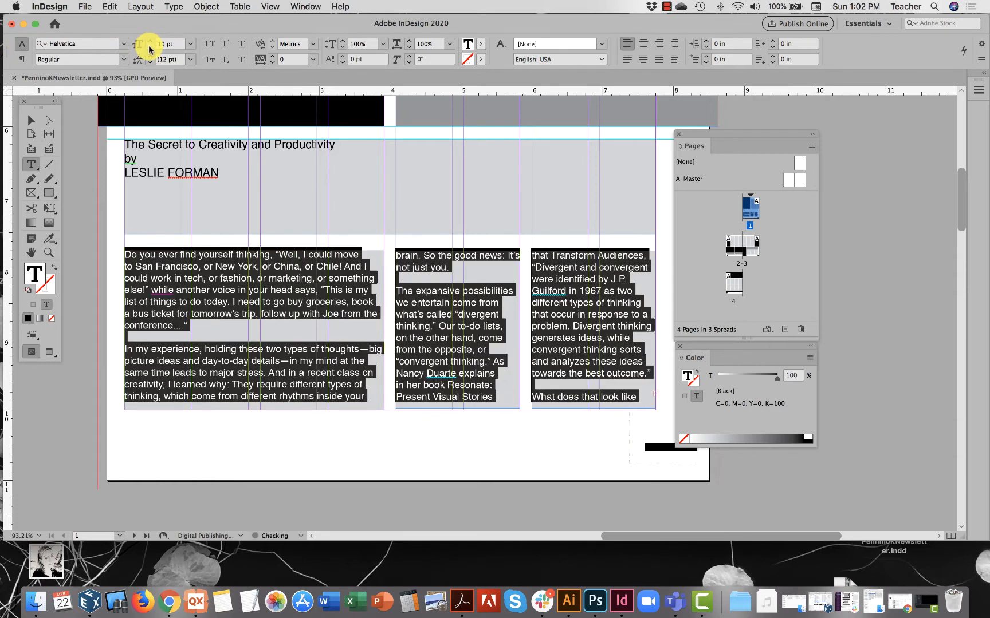
click(149, 49)
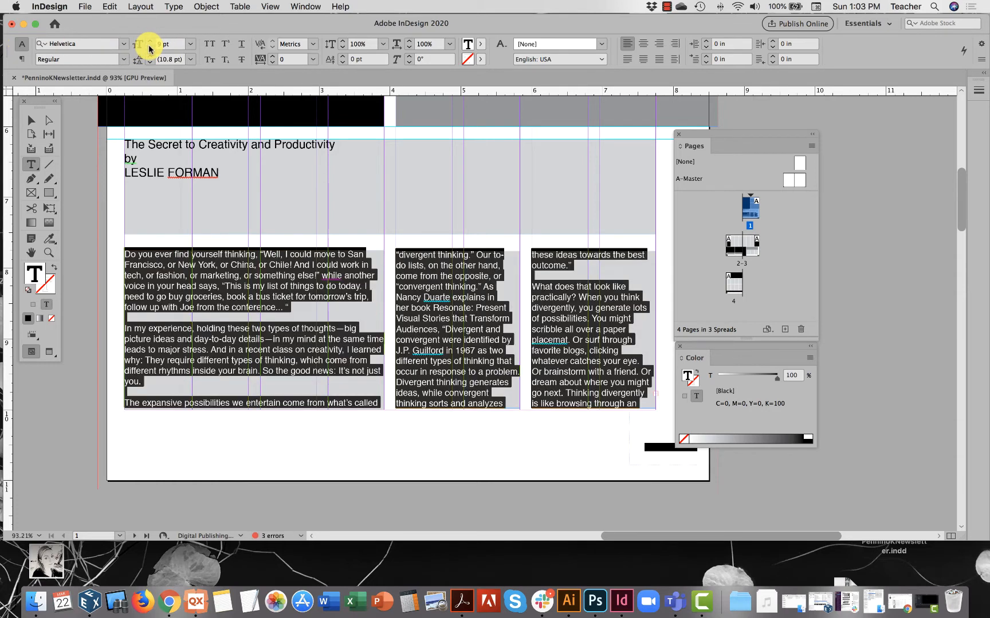
click(149, 48)
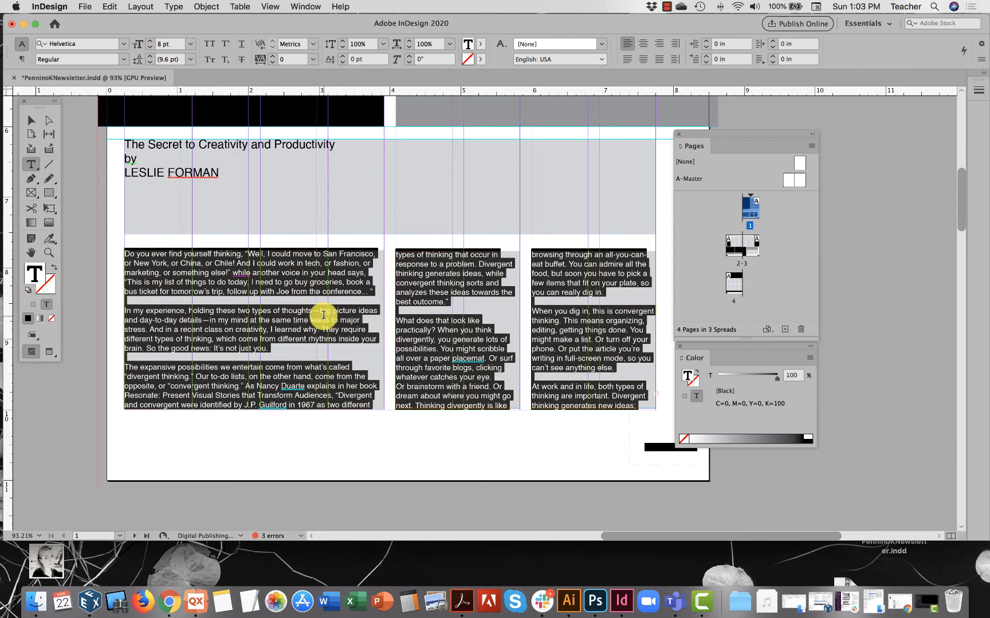
click(283, 327)
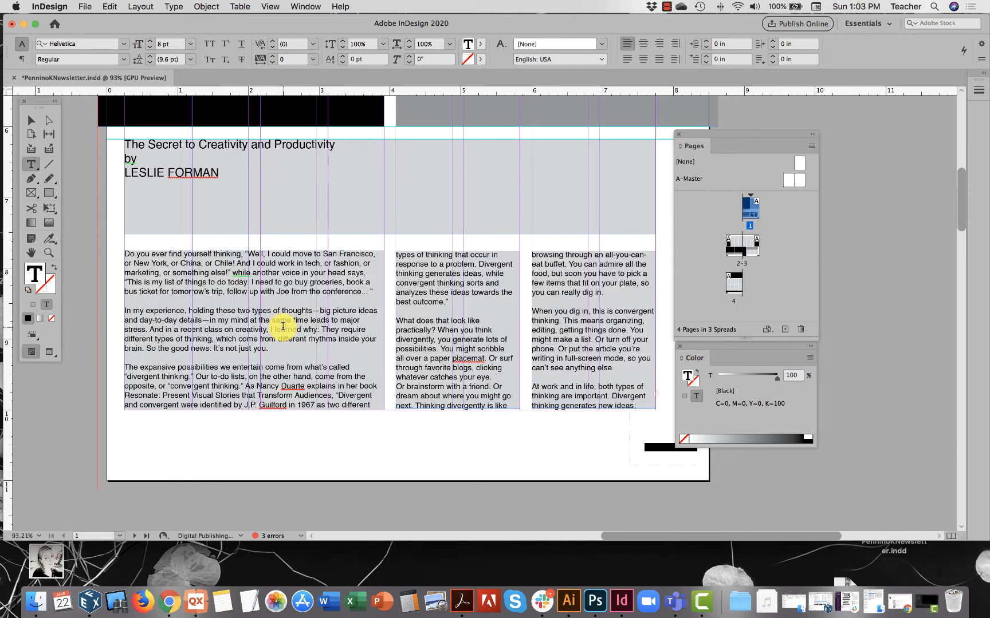
Continue the overset text from page 1's last column into the first light-gray column frame on page 2.
click(31, 121)
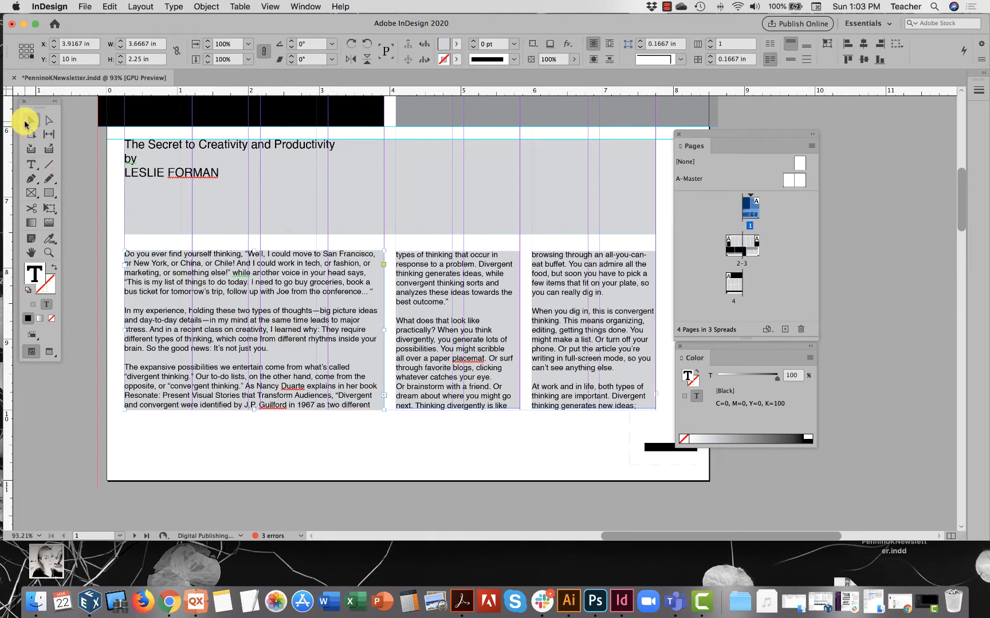
click(511, 427)
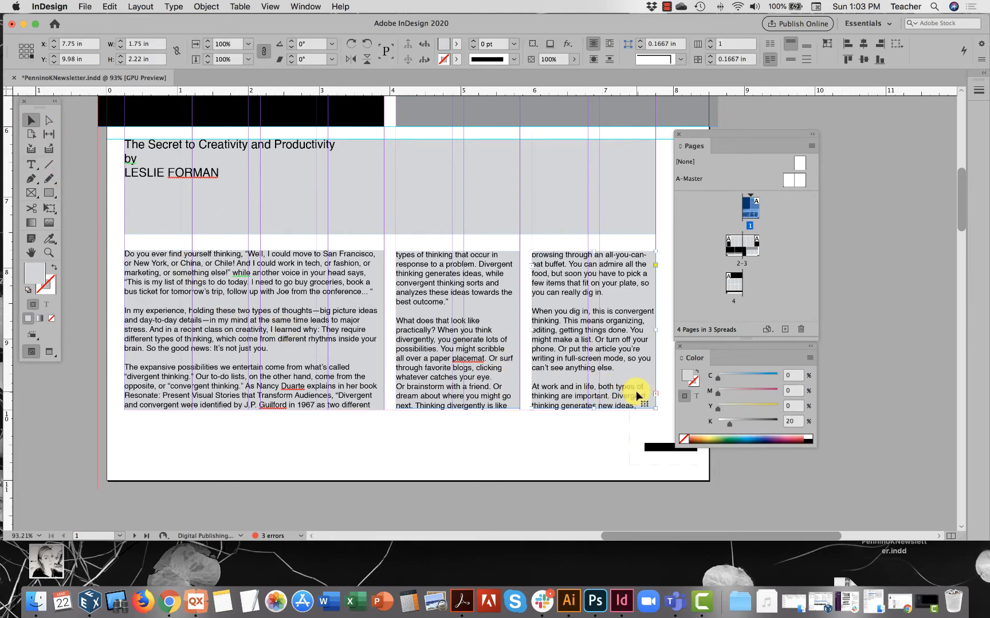
click(656, 399)
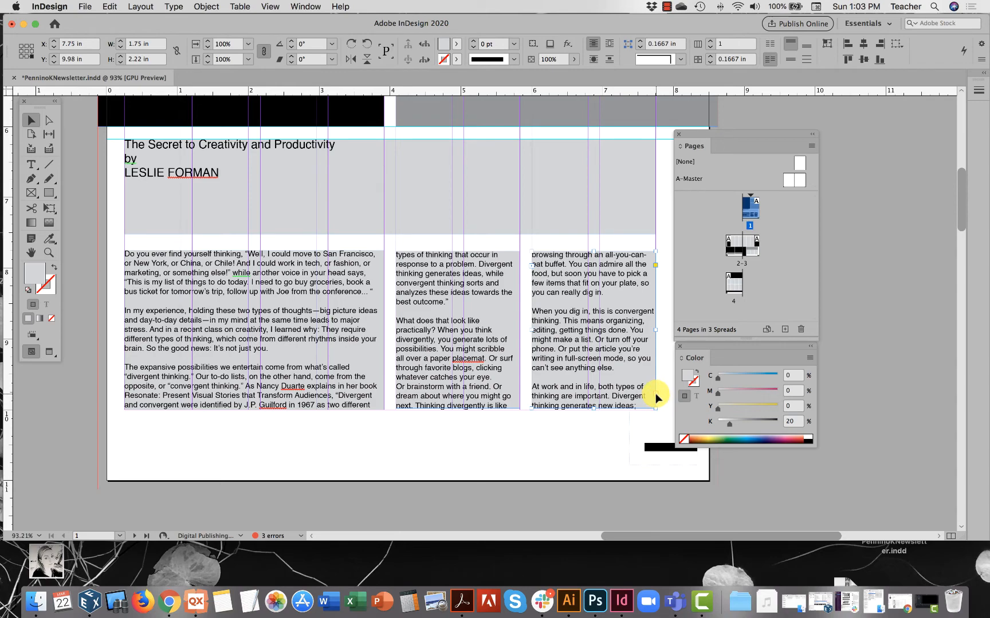
scroll(656, 399, down, 6)
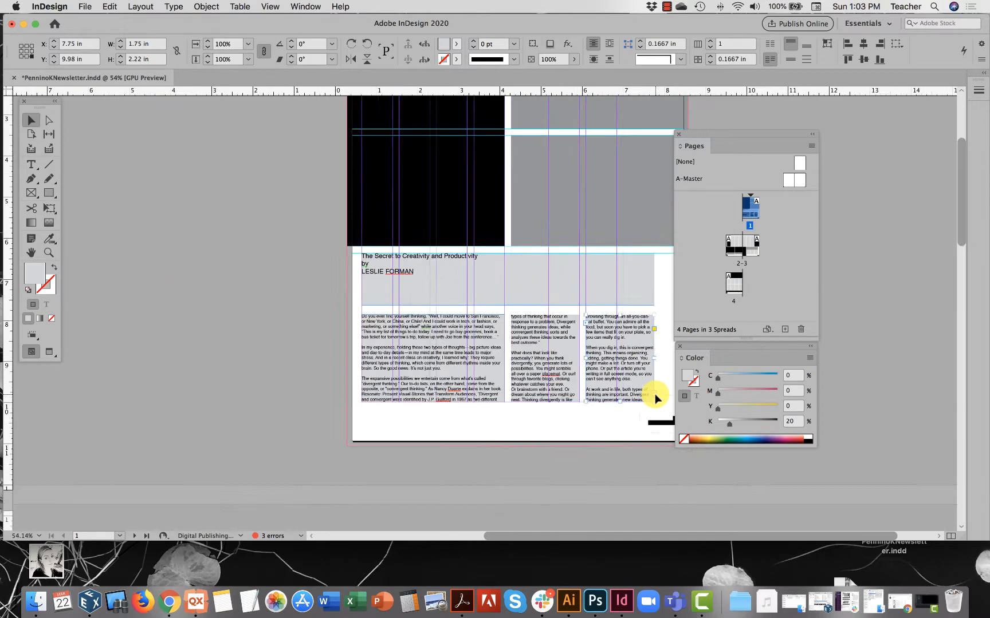
scroll(657, 399, down, 5)
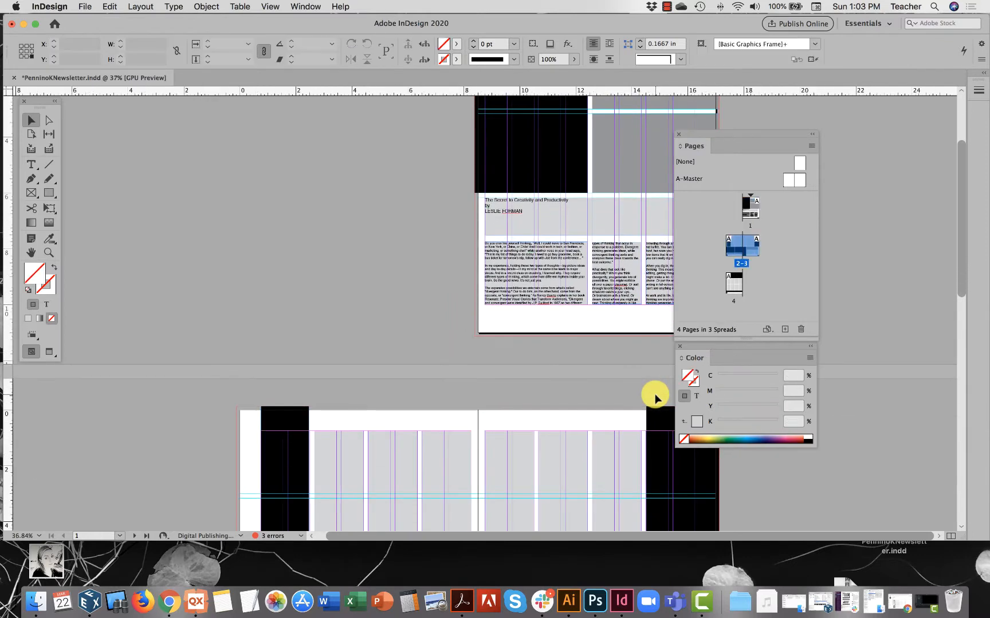
drag(717, 136, 823, 161)
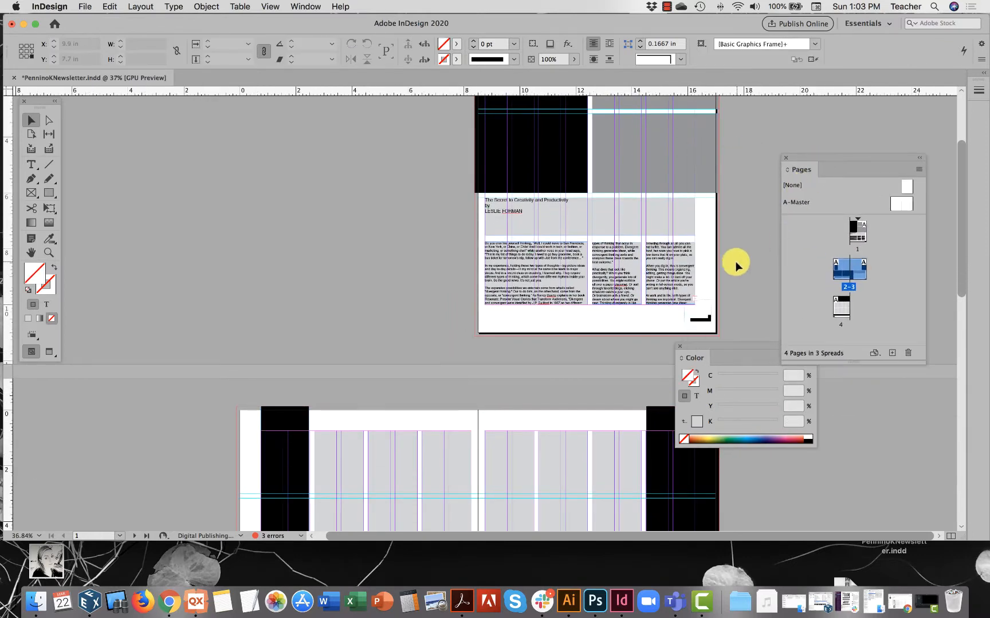
click(697, 302)
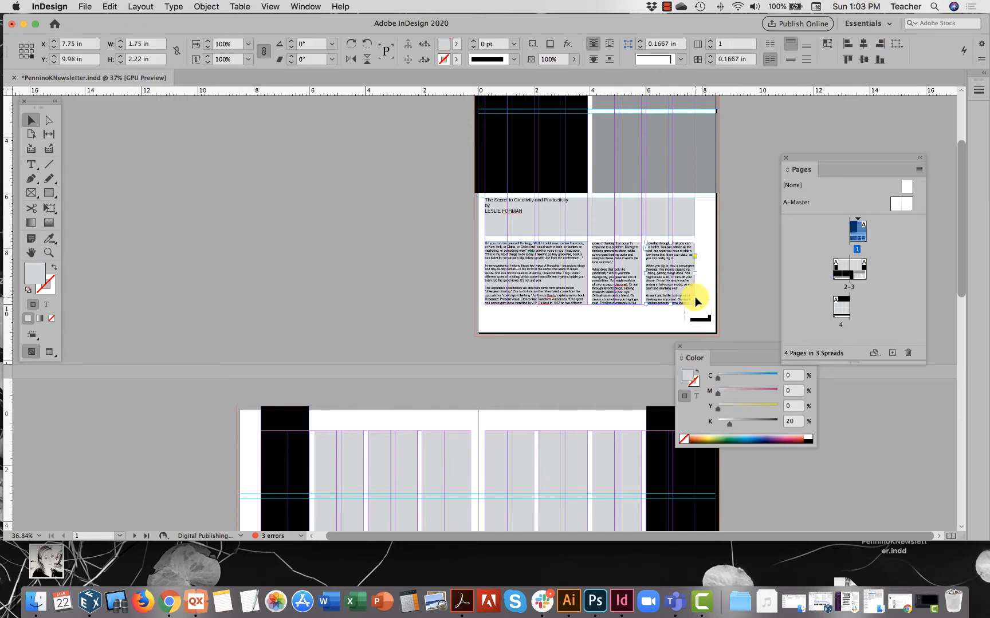
click(694, 302)
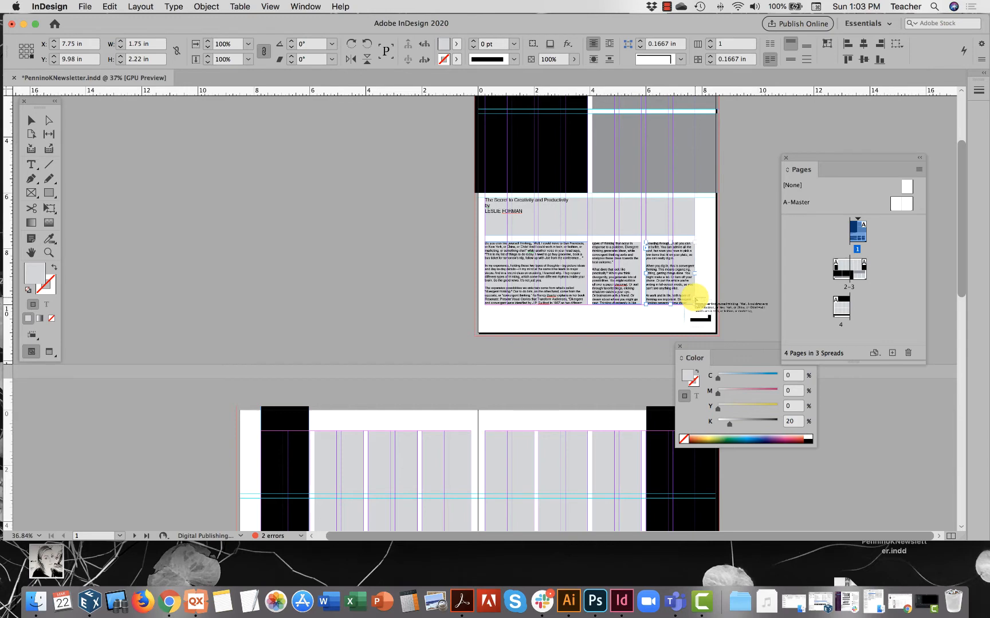
scroll(485, 327, down, 5)
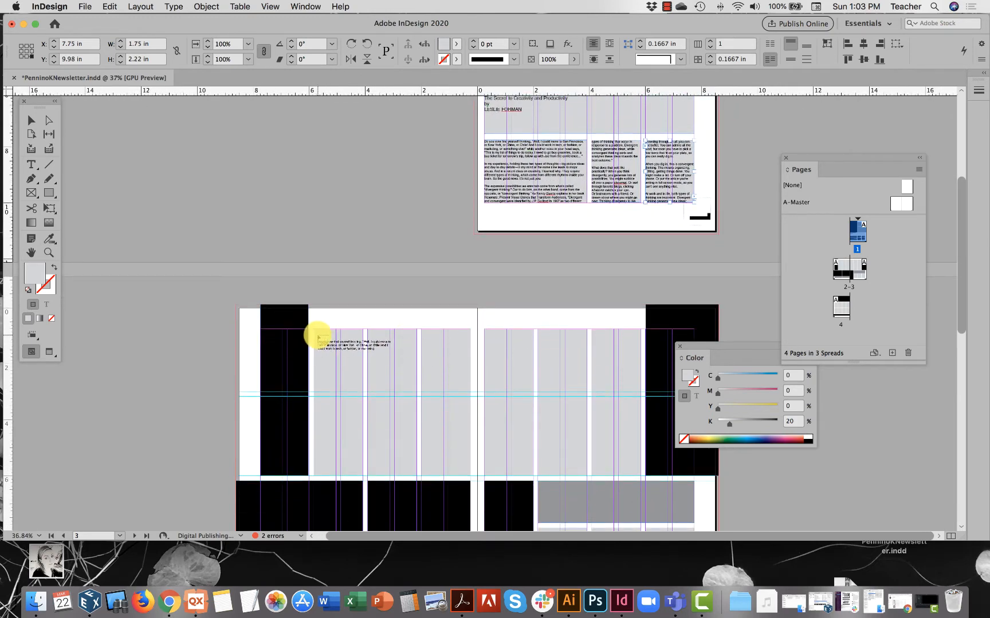
click(318, 336)
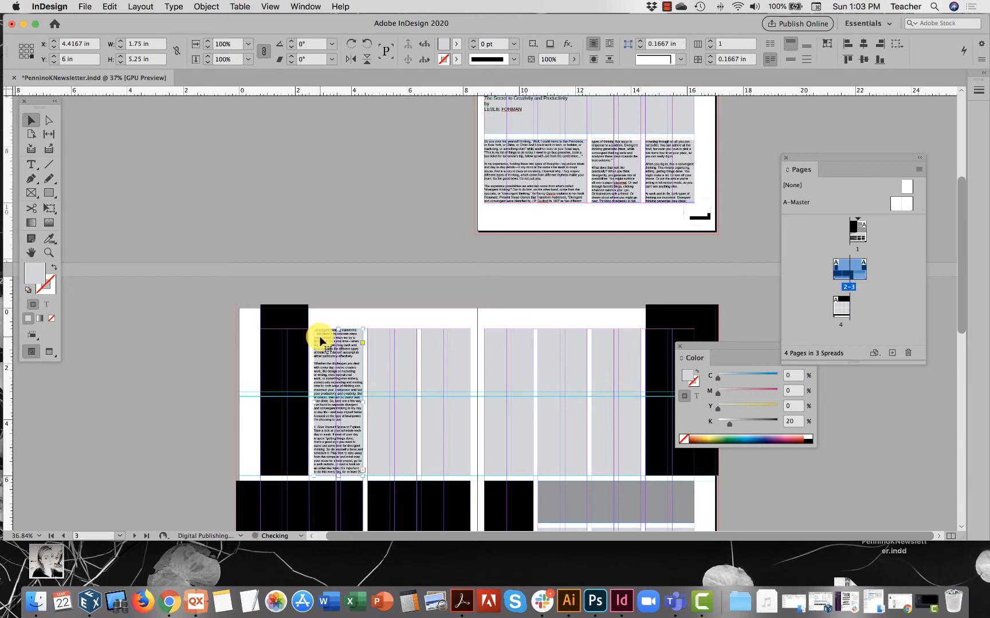
Thread the article through the second and third columns of page 2 and into the first column of page 3.
click(362, 473)
click(372, 337)
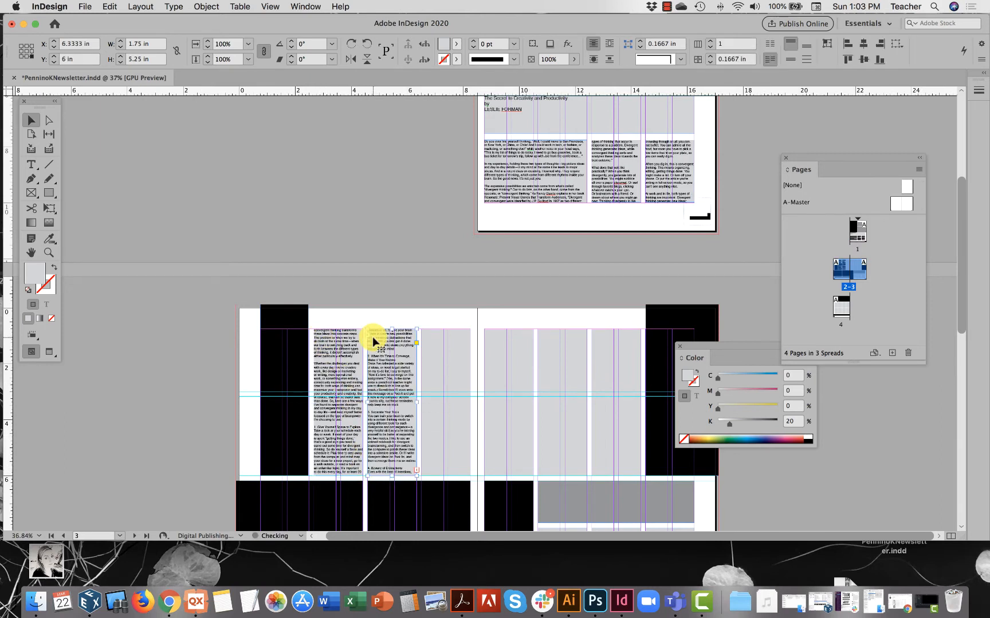
click(419, 474)
click(426, 335)
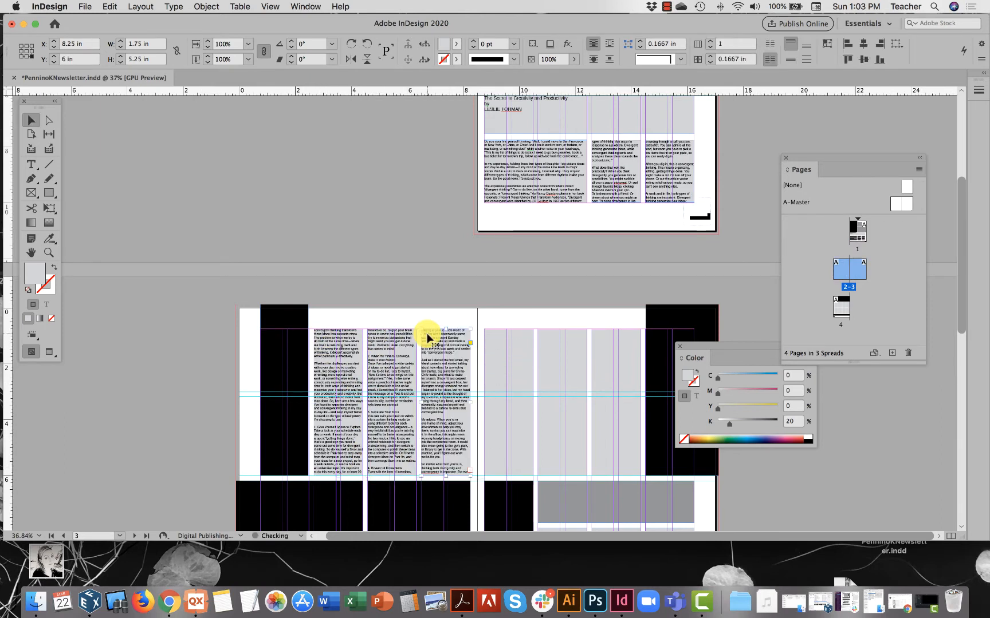
click(471, 473)
click(488, 335)
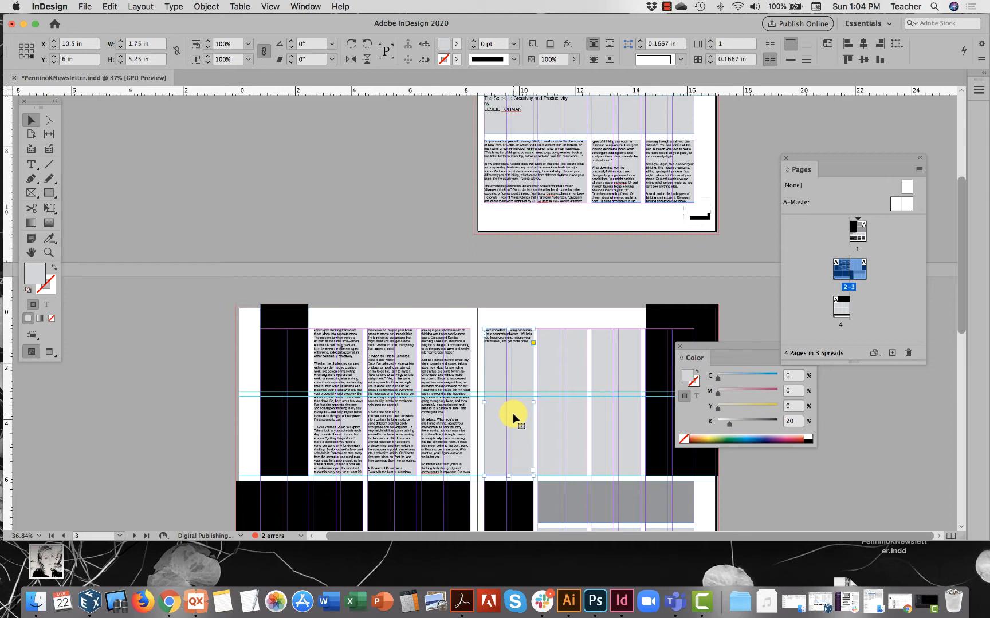
Review the threaded article across pages 1 to 3 and the placeholder frames on pages 2 to 4.
click(521, 146)
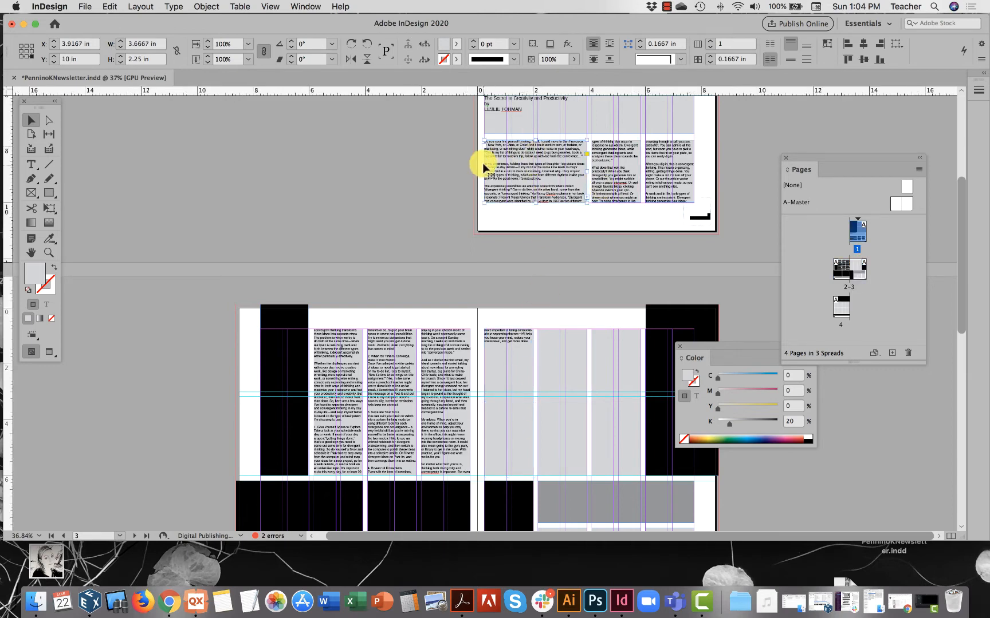
scroll(481, 206, up, 1)
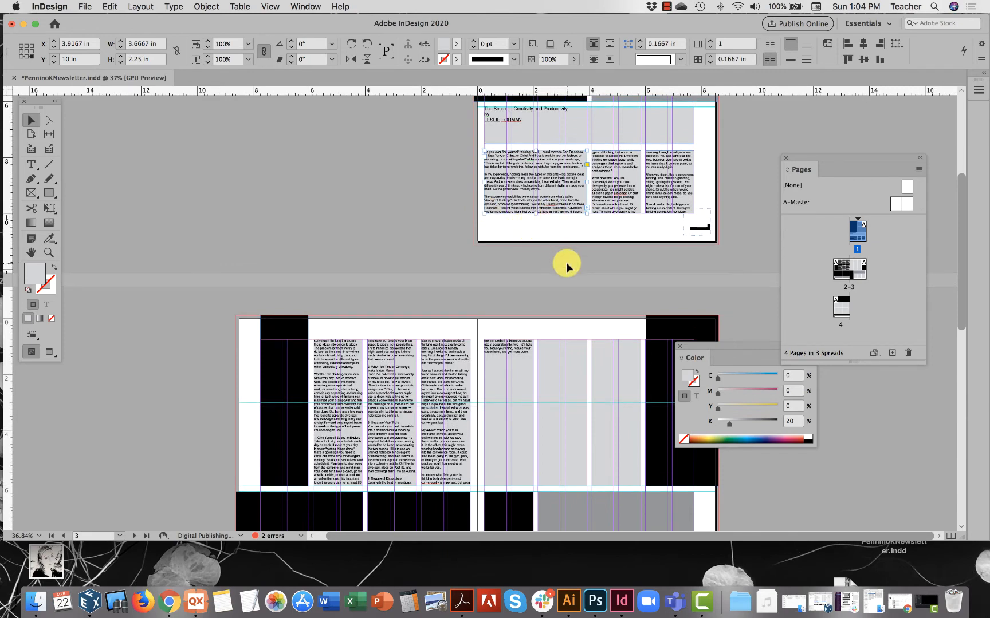
scroll(566, 267, down, 2)
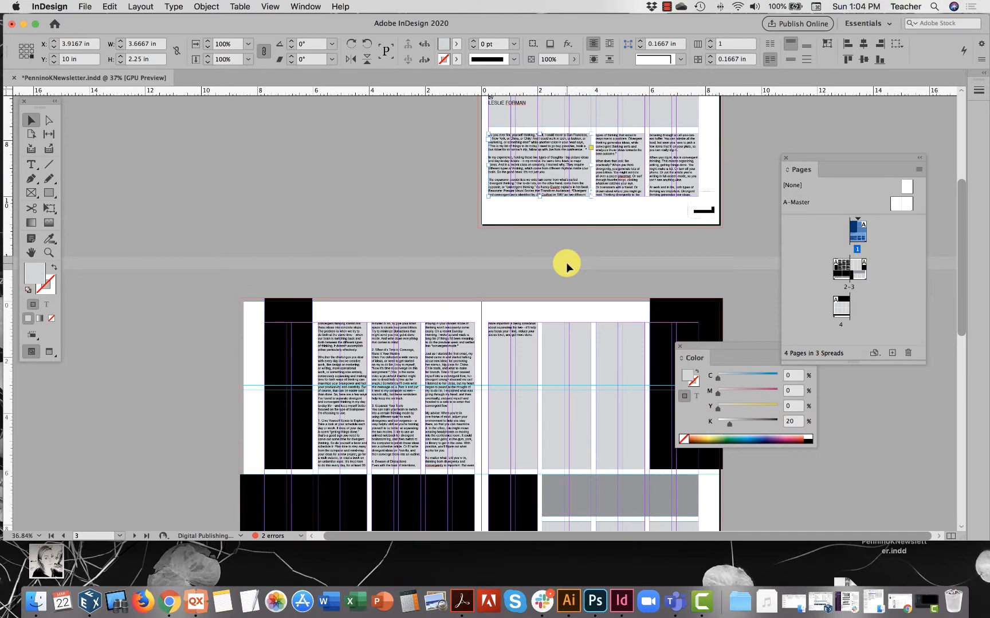
scroll(566, 262, down, 10)
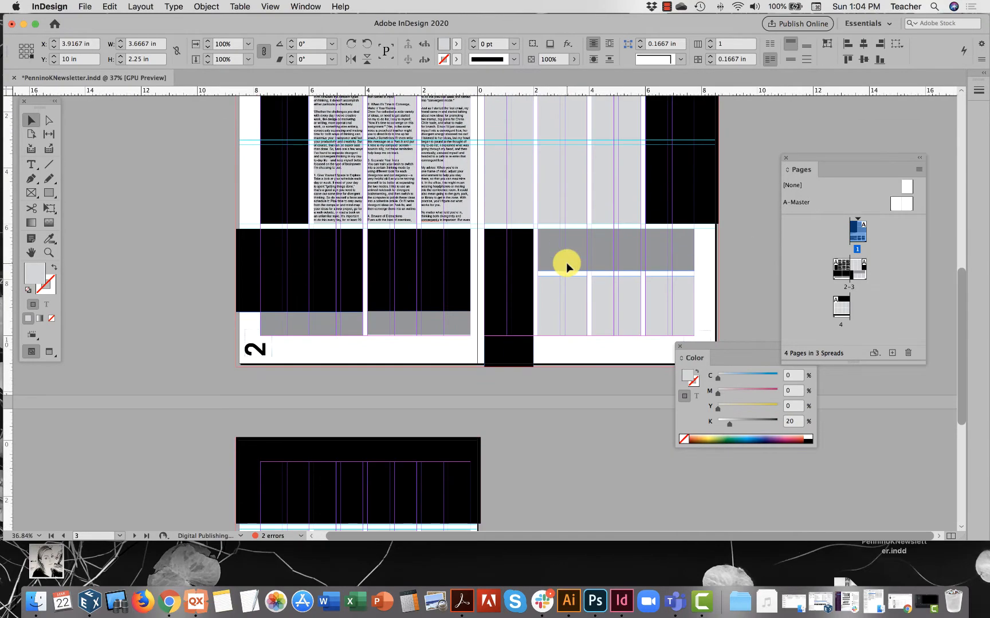
scroll(566, 263, down, 10)
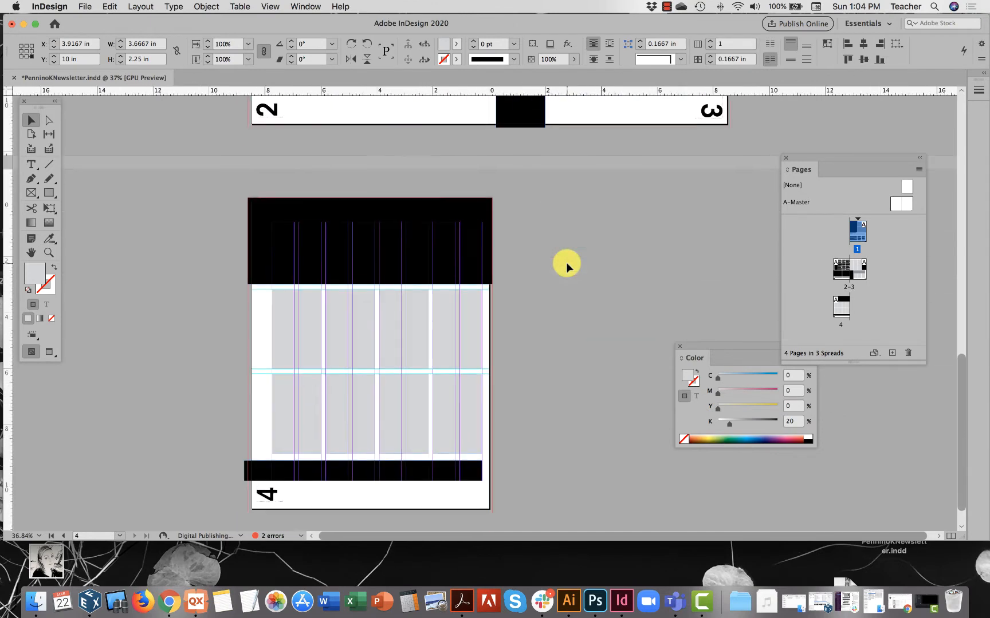
scroll(566, 263, up, 4)
scroll(567, 263, up, 5)
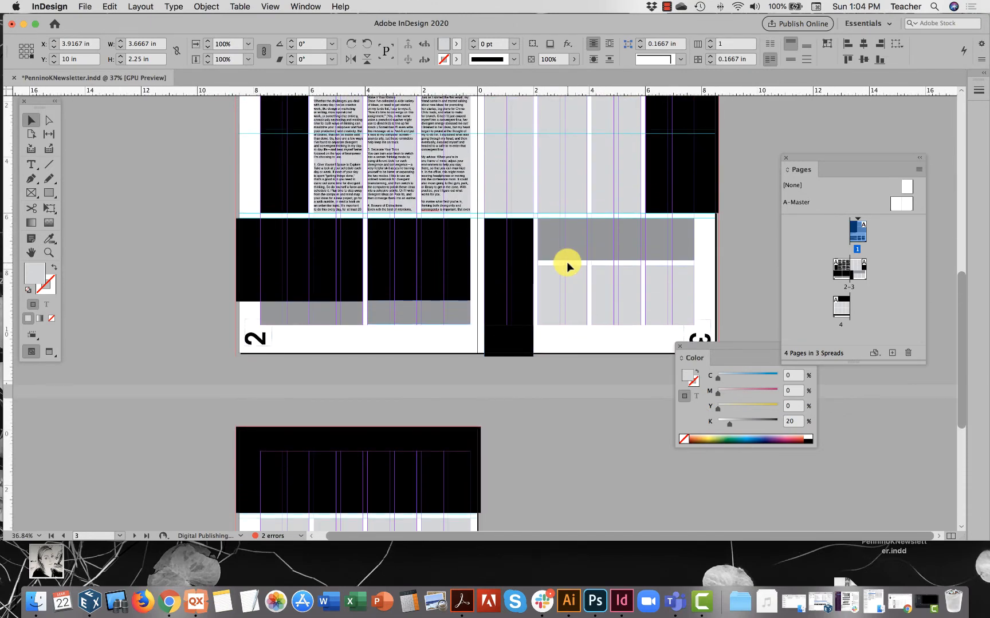
Switch to the desktop, open the "highly creative quiz" text file and copy its entire text.
click(80, 6)
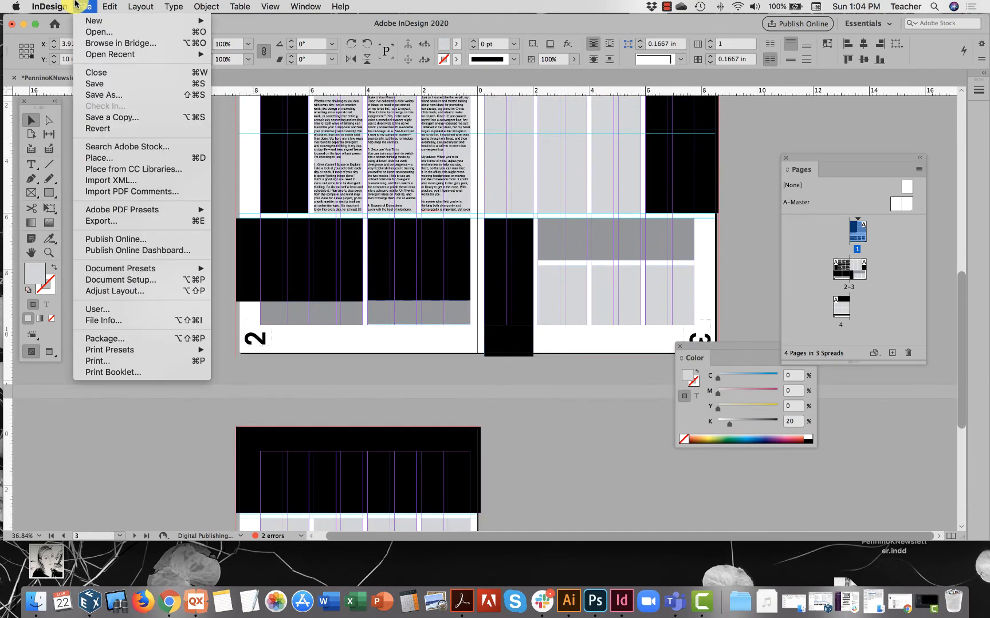
click(106, 160)
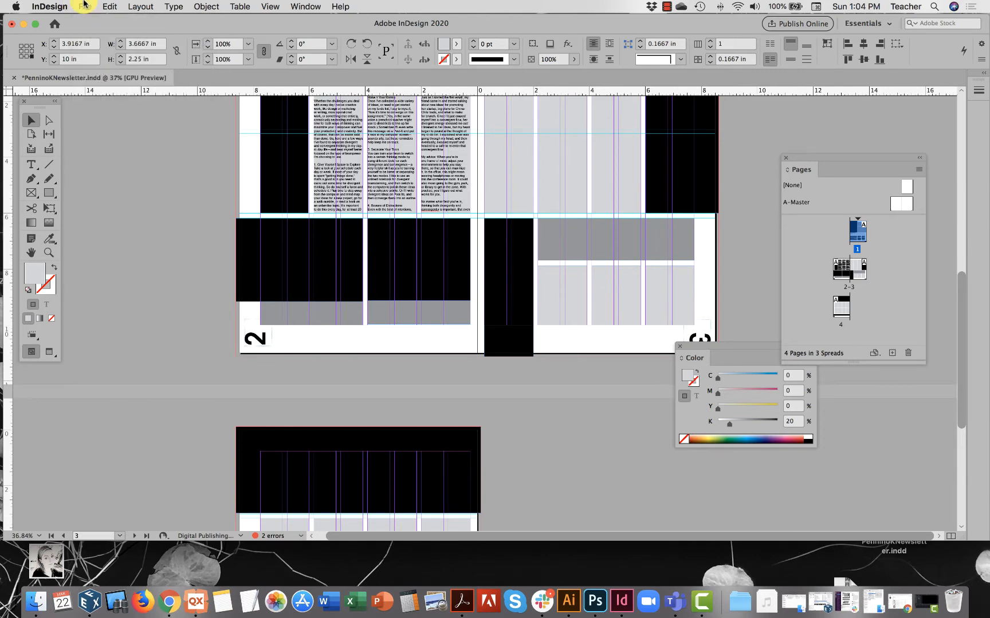
click(24, 23)
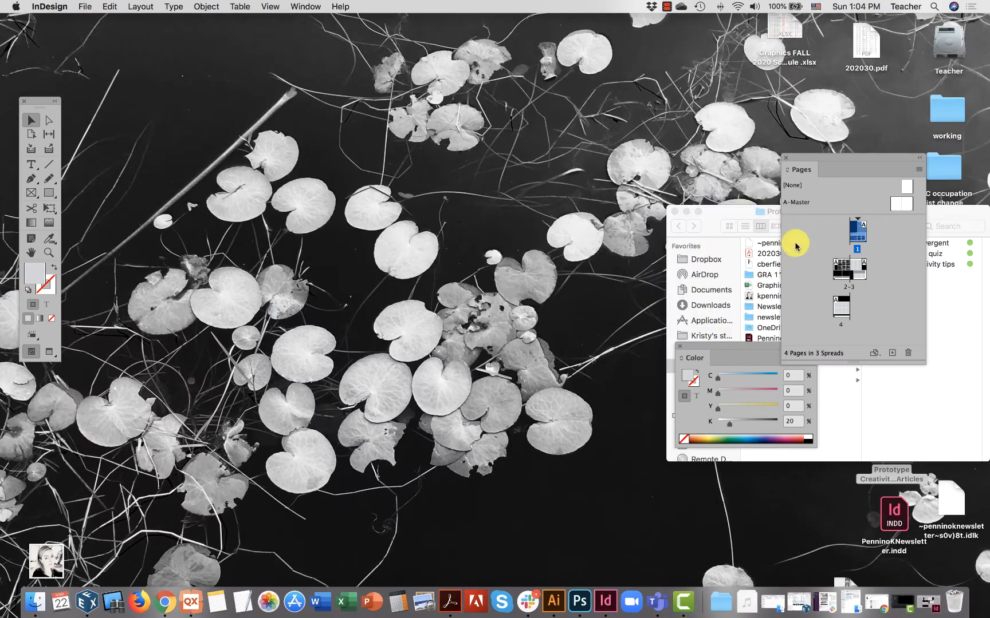
click(923, 392)
double_click(909, 255)
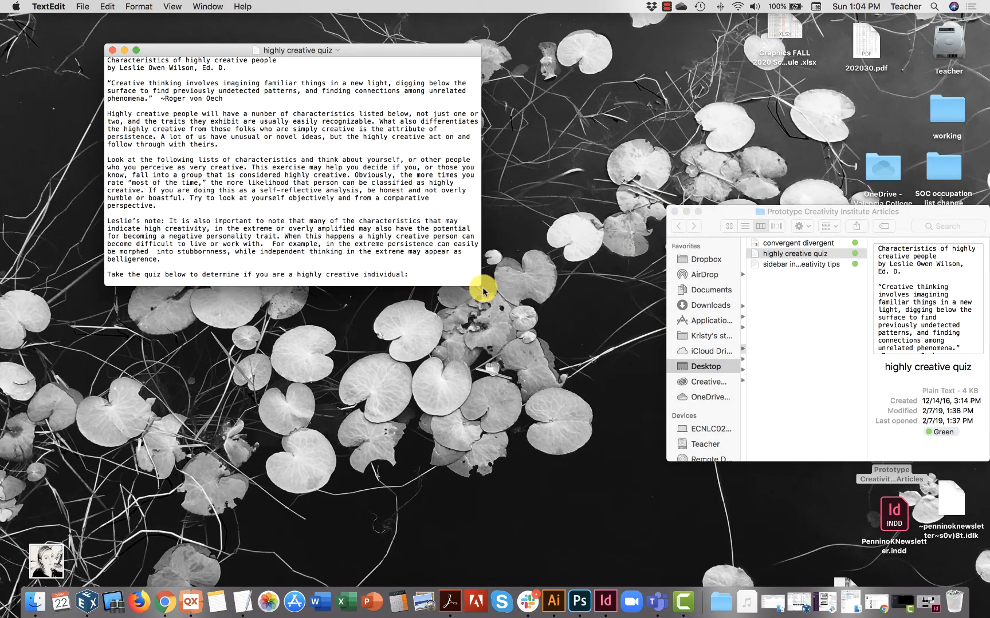
drag(479, 285, 511, 566)
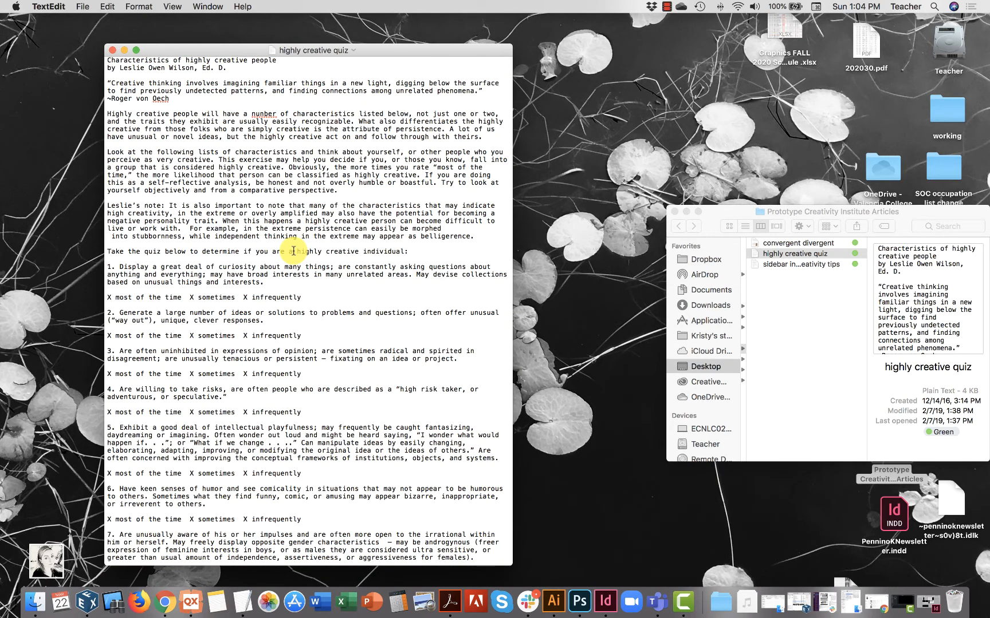
key(super+a)
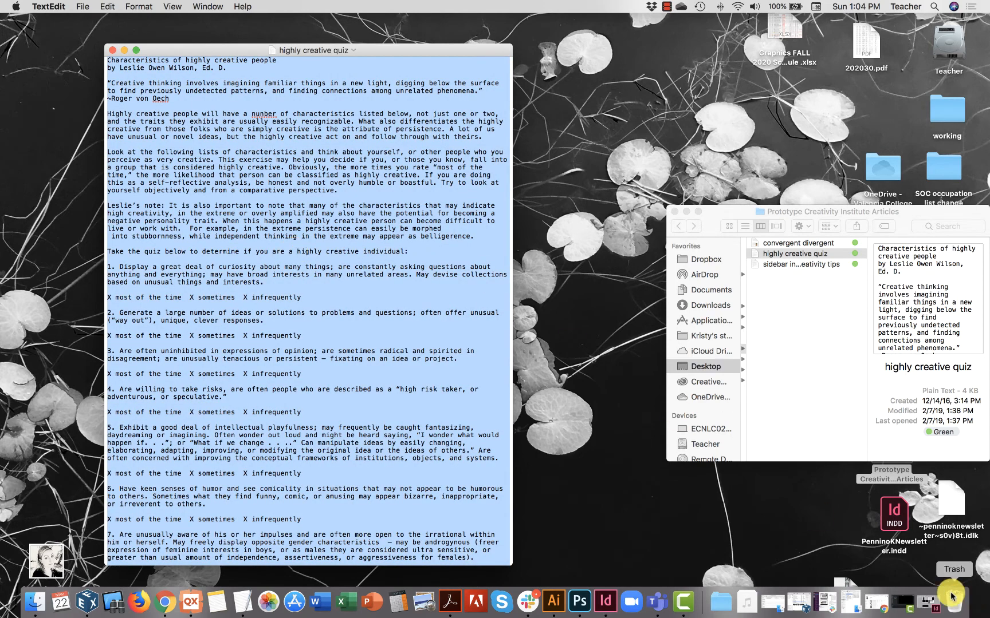
Return to InDesign and shorten the large black frame at the head of page 4 to 2.125 in high.
click(929, 602)
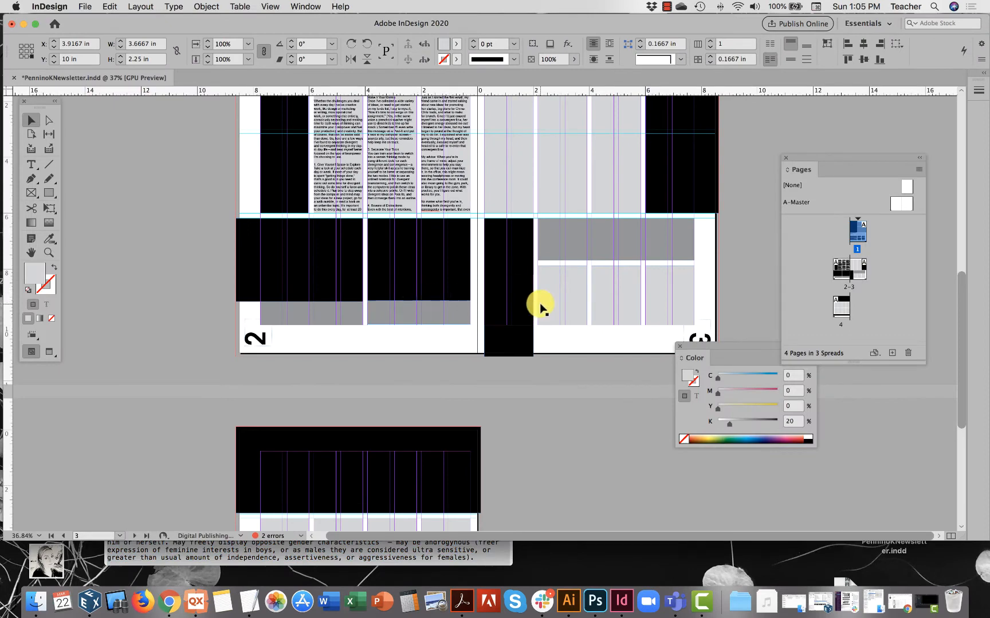
scroll(540, 307, down, 5)
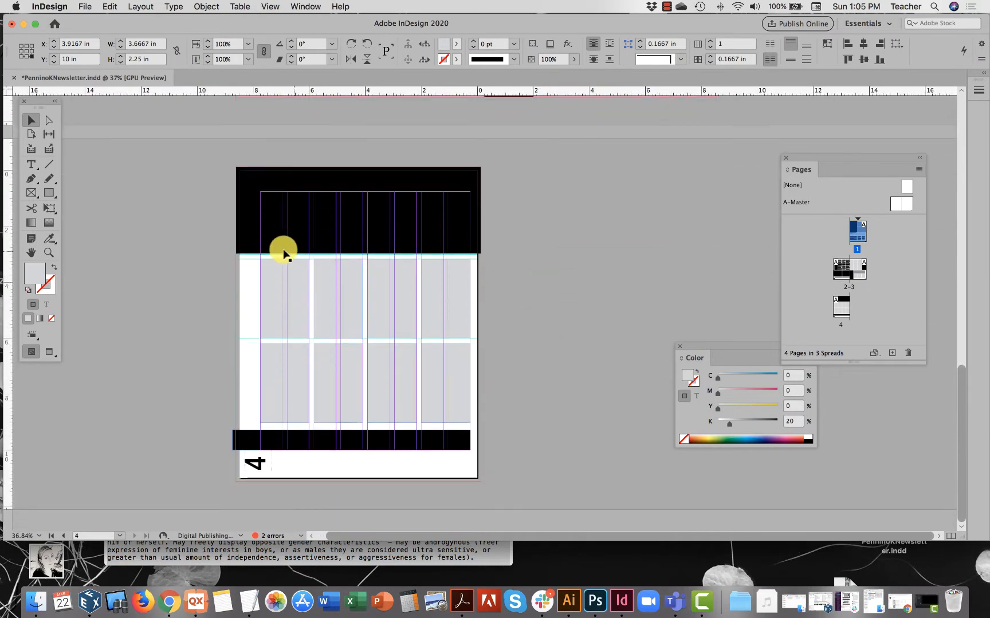
click(270, 270)
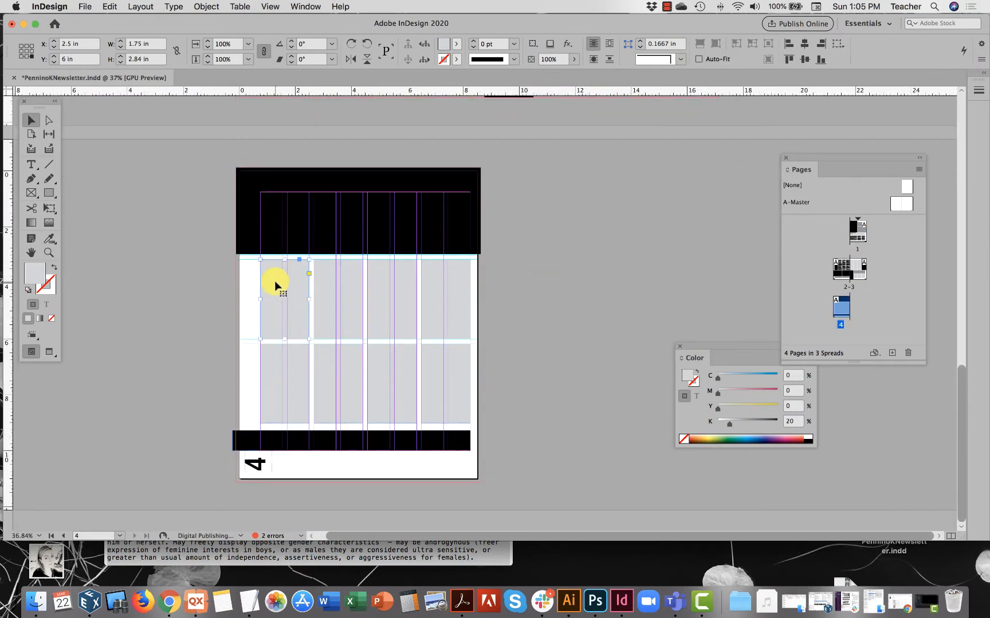
click(327, 243)
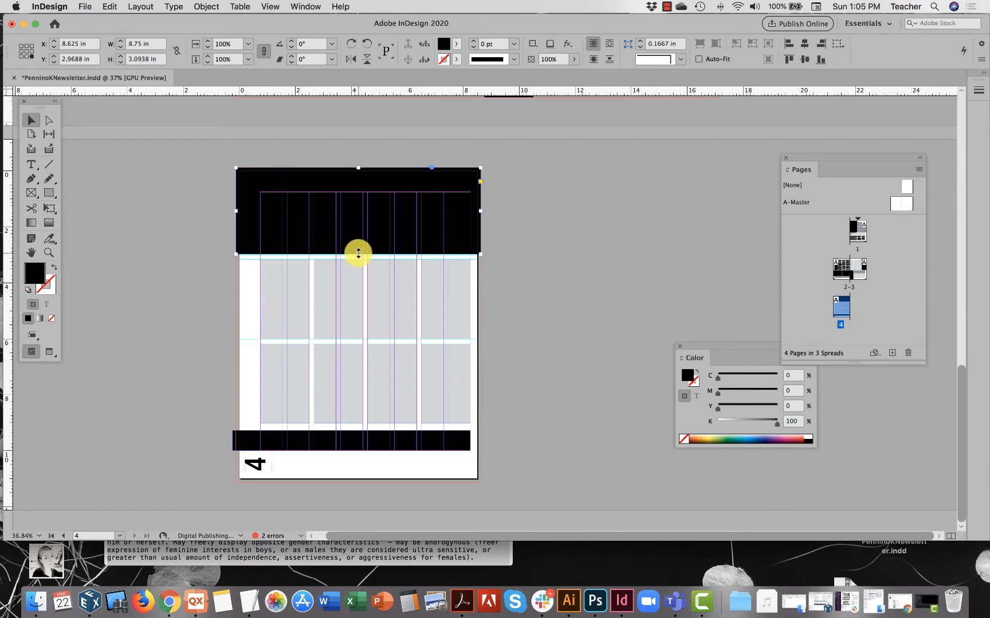
drag(355, 253, 354, 226)
Draw an unfilled rectangular frame 8.75 in wide and 1 in high directly below page 4's upper black frame.
click(46, 194)
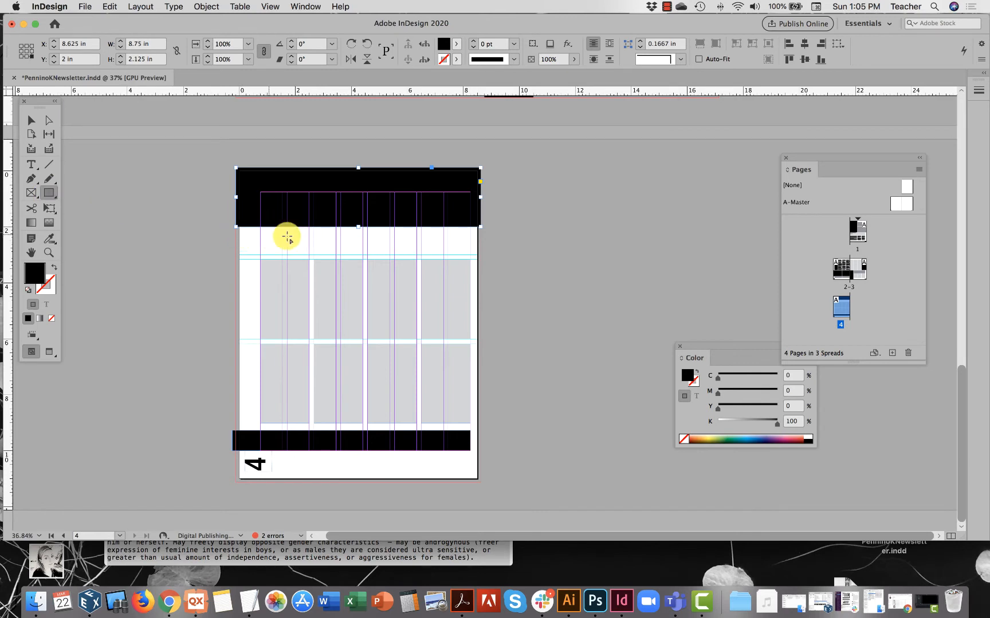
drag(479, 255, 236, 227)
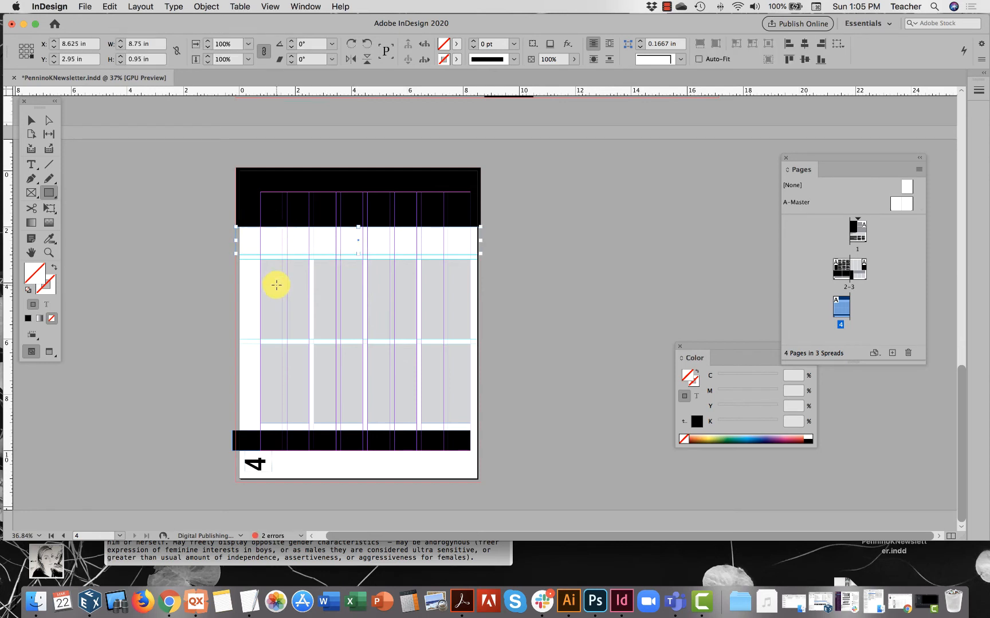
click(31, 119)
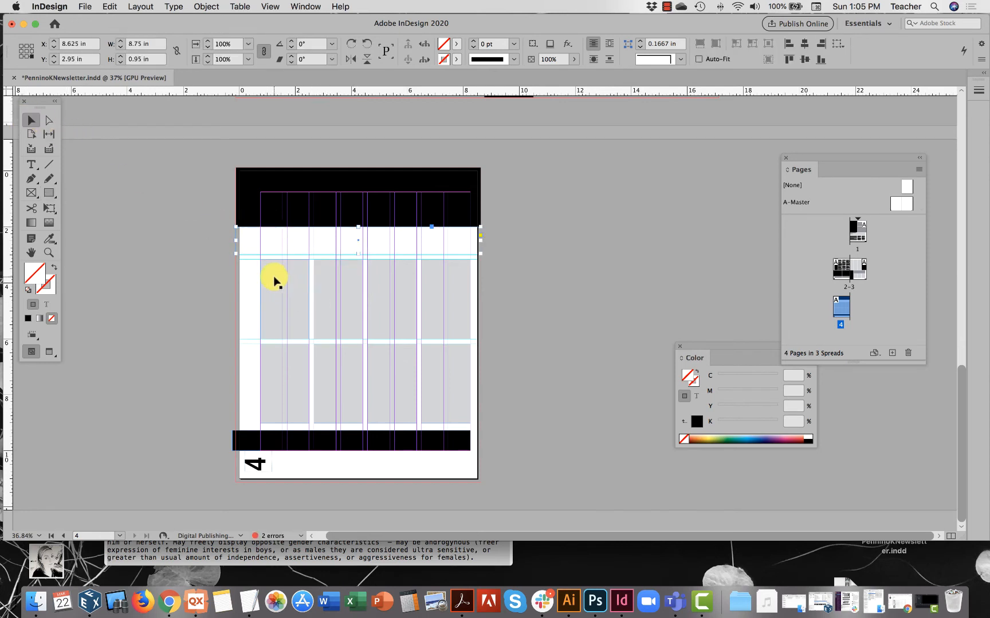
drag(358, 253, 358, 256)
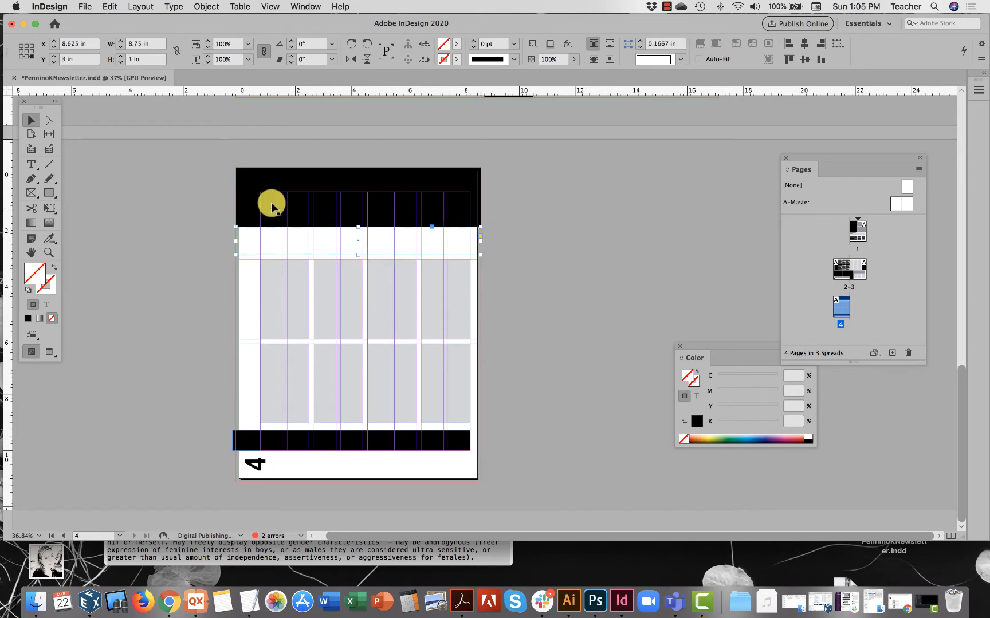
Paste the copied quiz article into the first light-gray column frame of page 4's upper row.
click(31, 165)
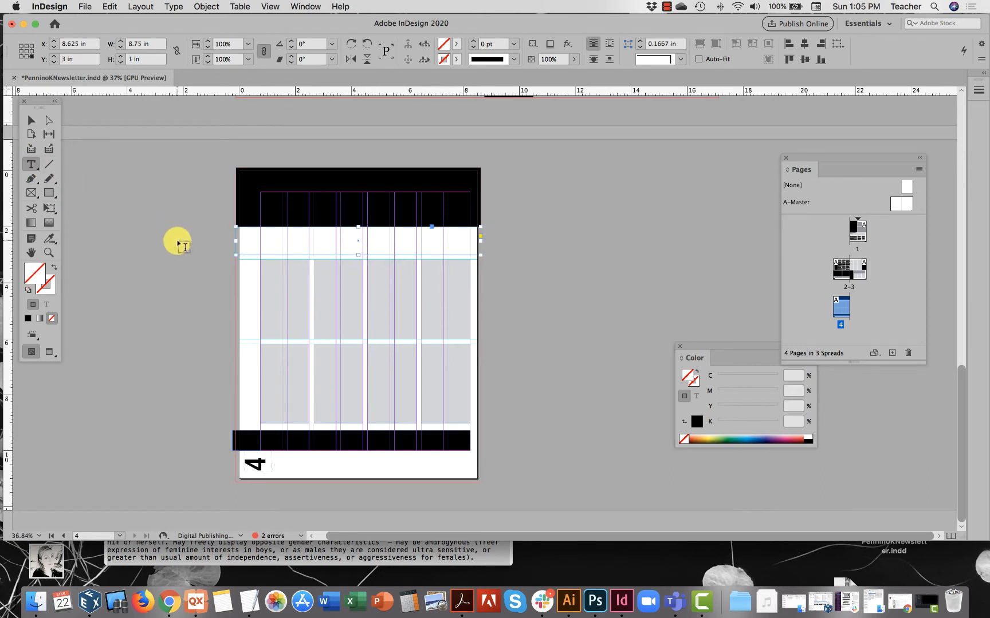
click(267, 277)
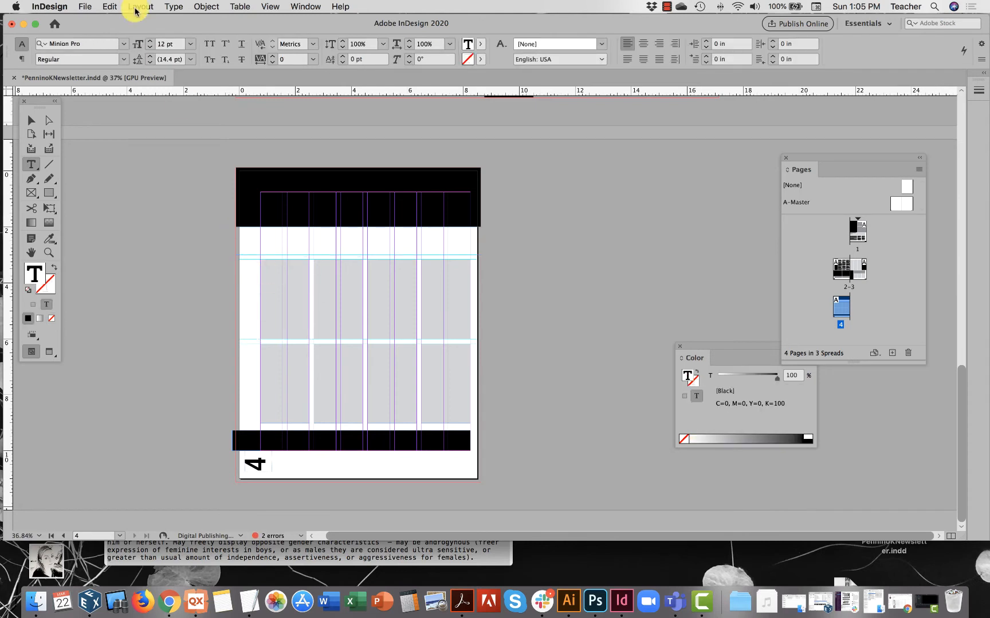
click(118, 7)
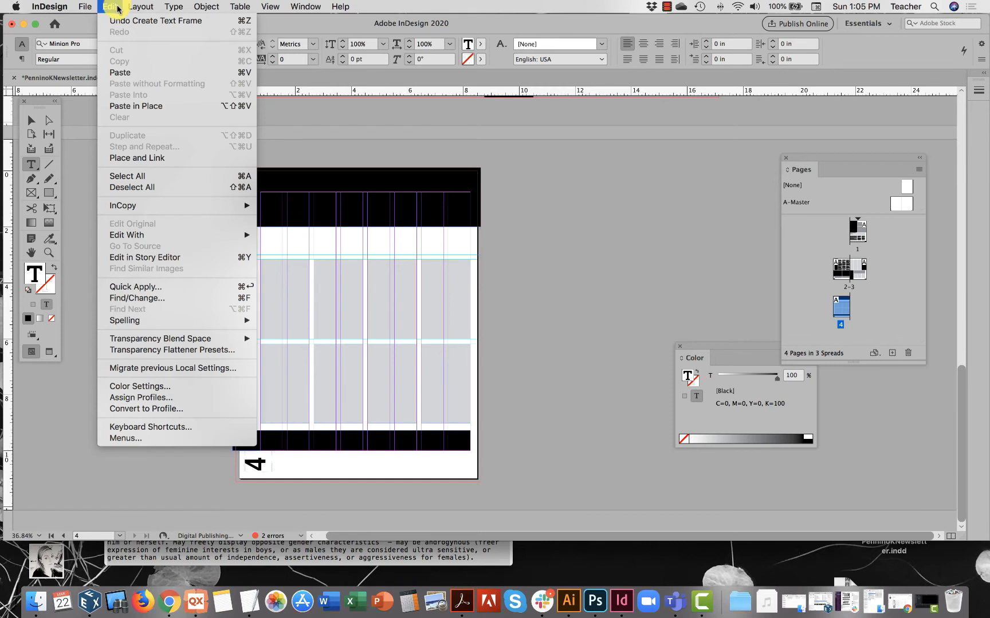
click(120, 72)
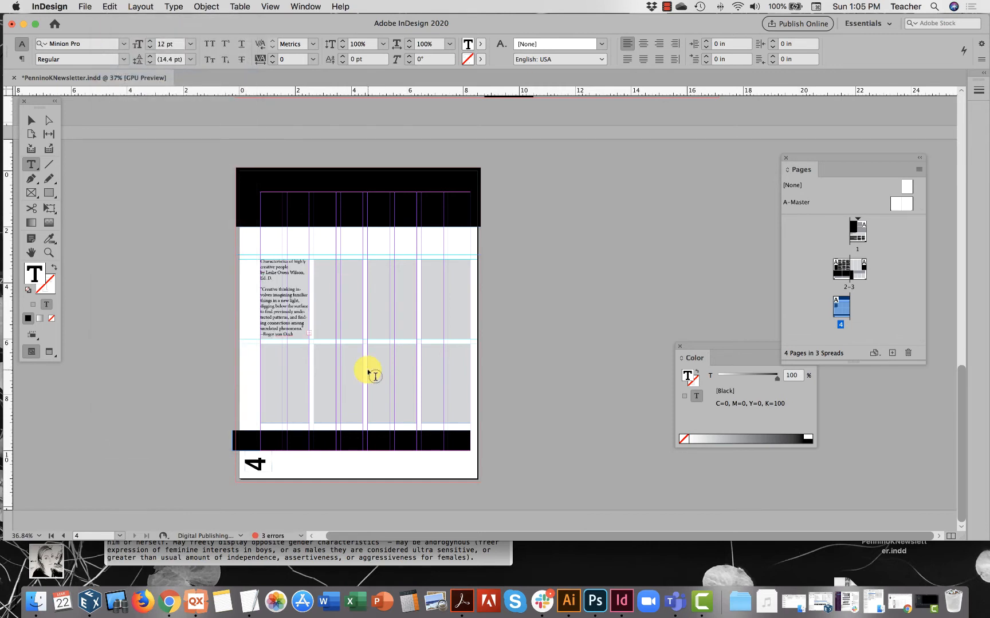
Thread the overset quiz text through the second, third and fourth column frames of page 4's upper row.
click(31, 120)
click(304, 322)
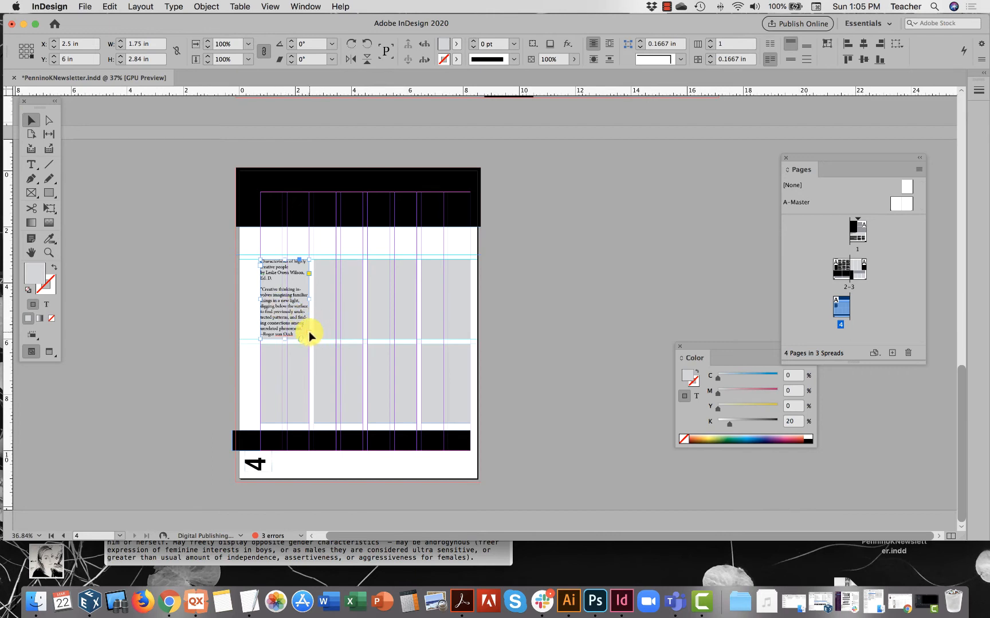
click(309, 333)
click(318, 291)
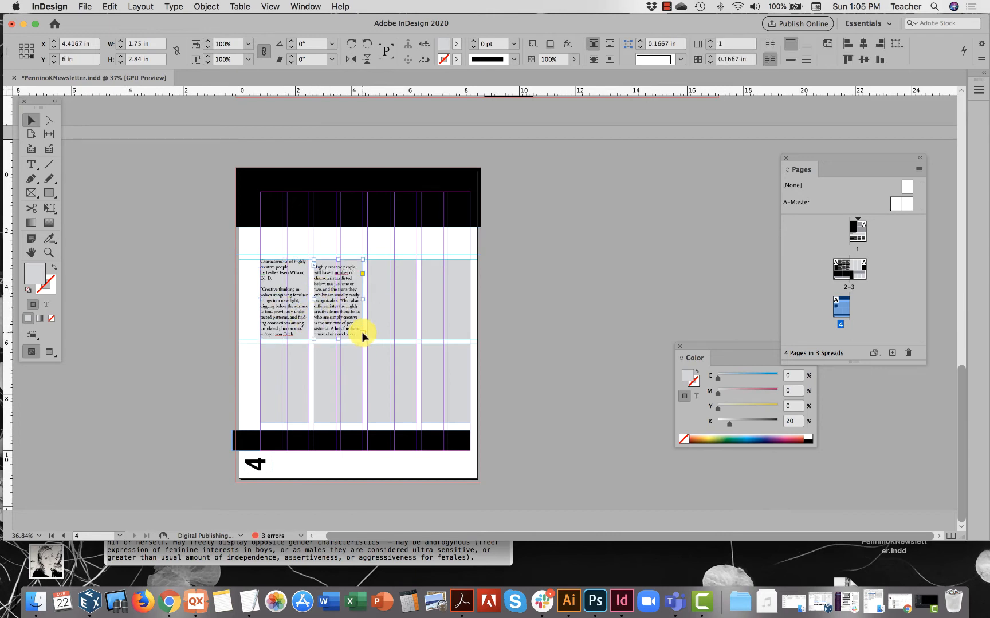
click(361, 334)
click(381, 325)
click(416, 333)
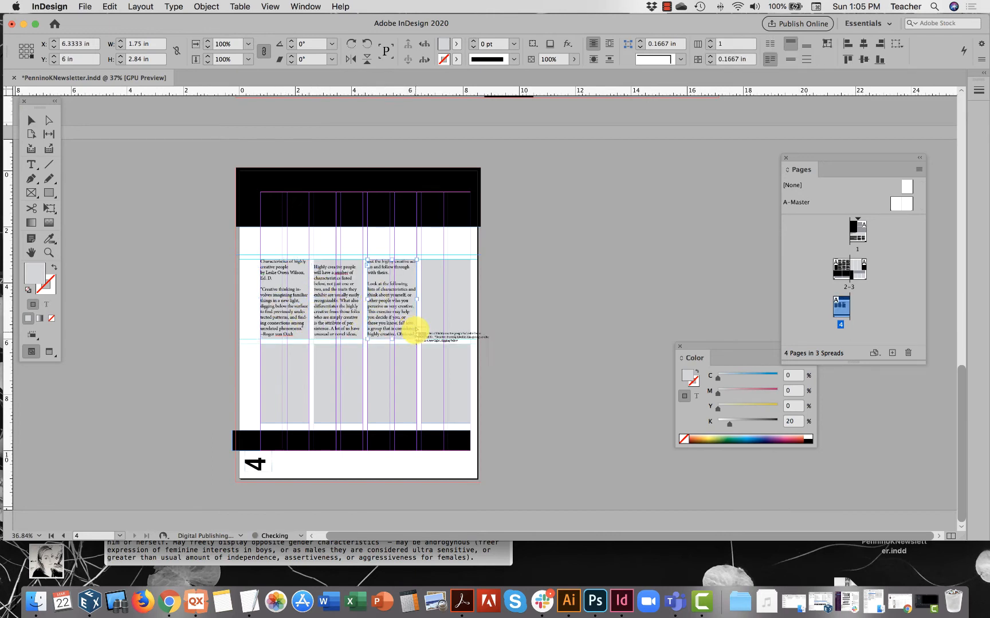
click(425, 300)
Continue threading the quiz text through all four column frames of page 4's lower row.
click(465, 336)
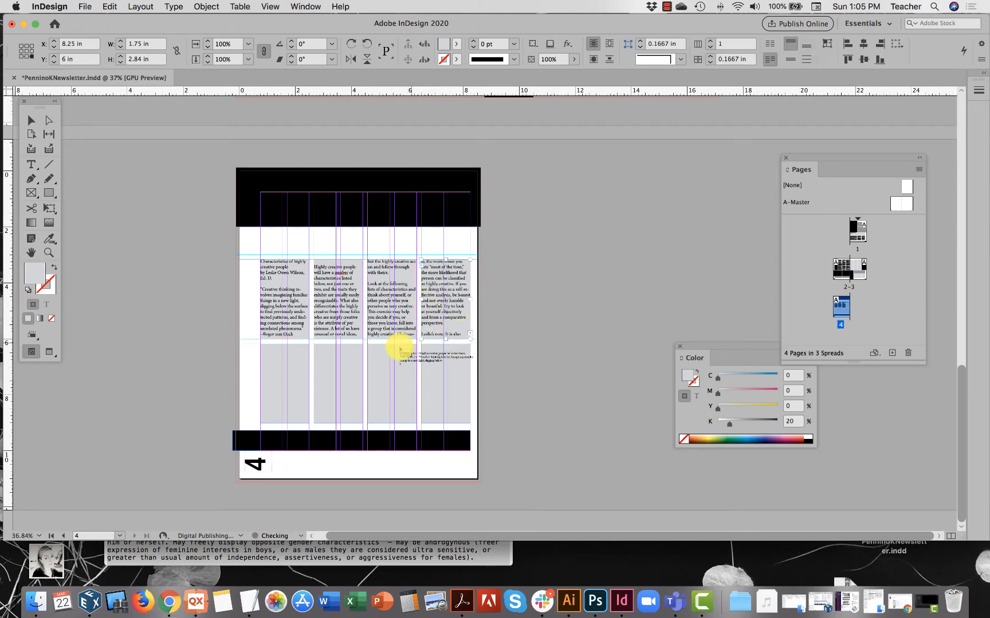
click(271, 369)
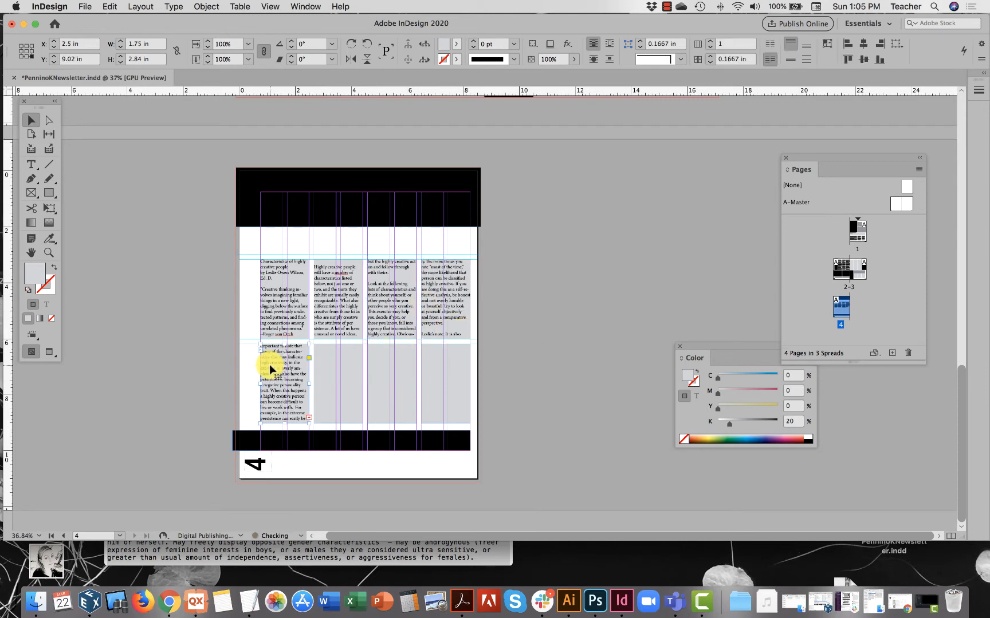
click(309, 418)
click(327, 379)
click(362, 418)
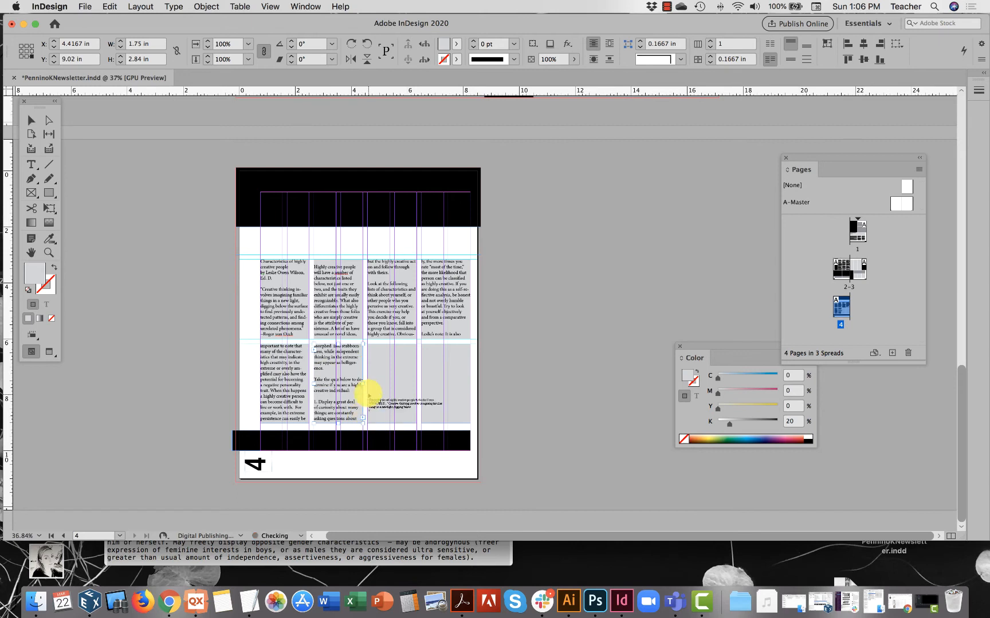
click(371, 380)
click(416, 419)
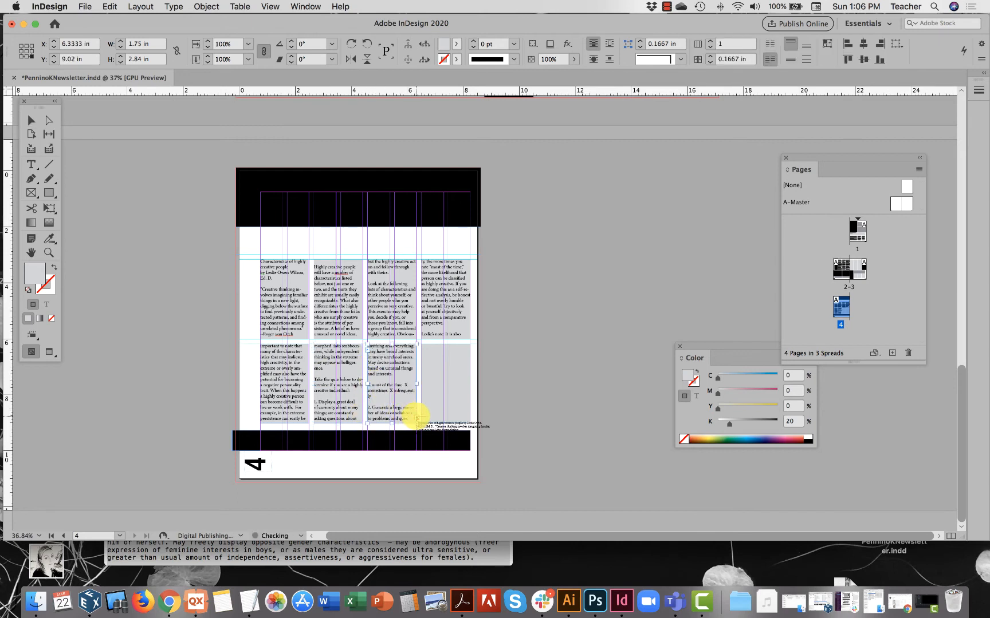
click(440, 380)
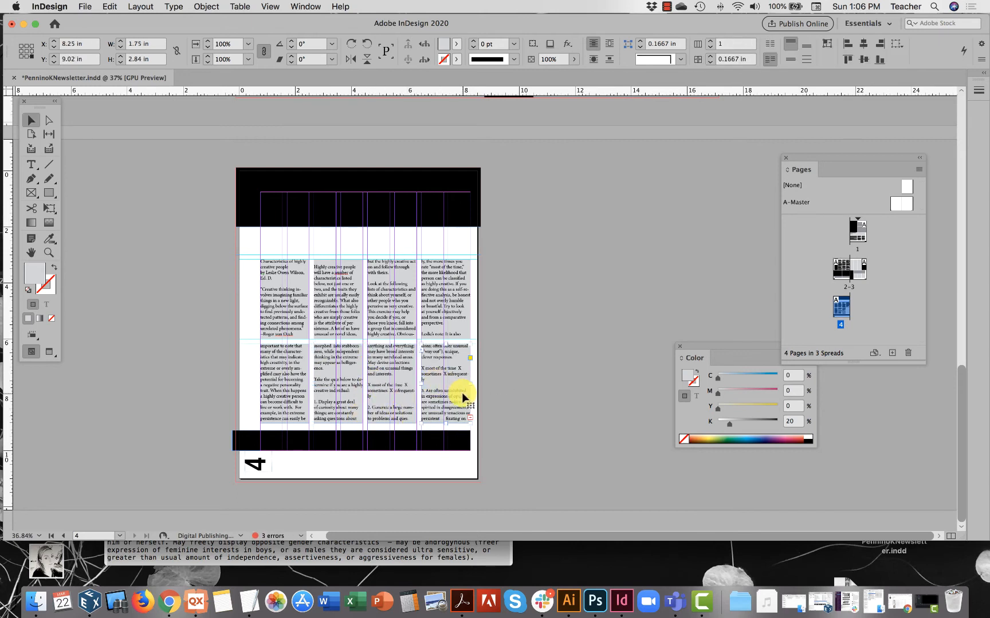
Move the article's title and byline out of the first column into the empty frame above the columns.
click(329, 304)
double_click(328, 304)
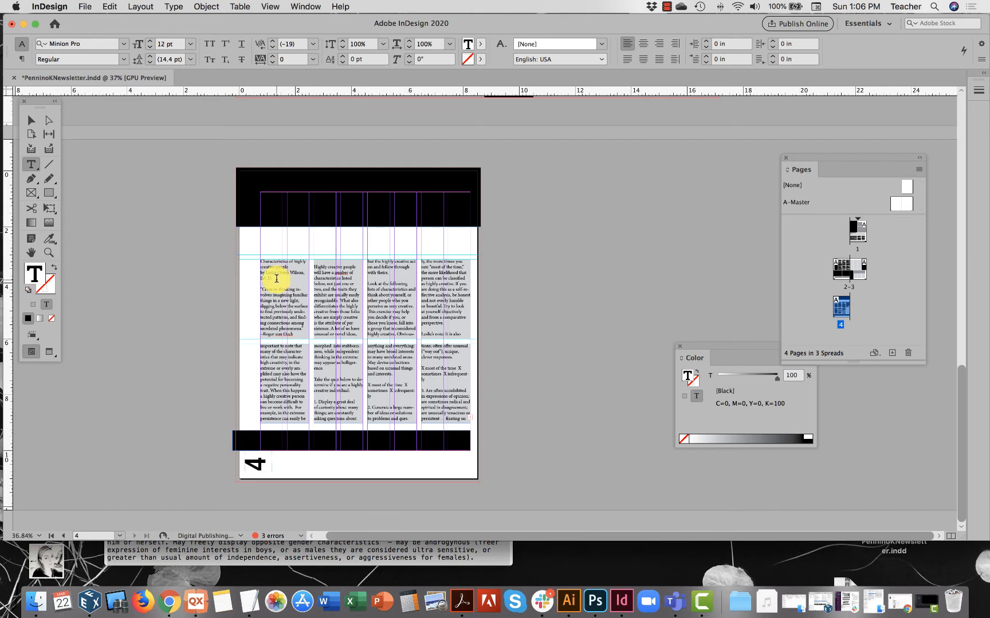
drag(274, 276, 255, 263)
key(super+c)
key(BackSpace)
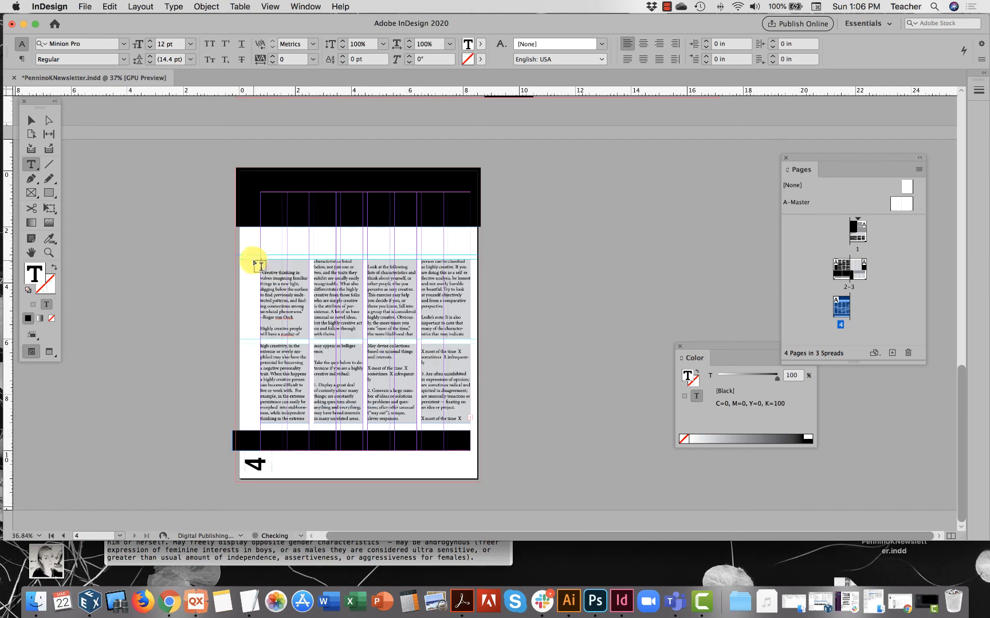
key(super+v)
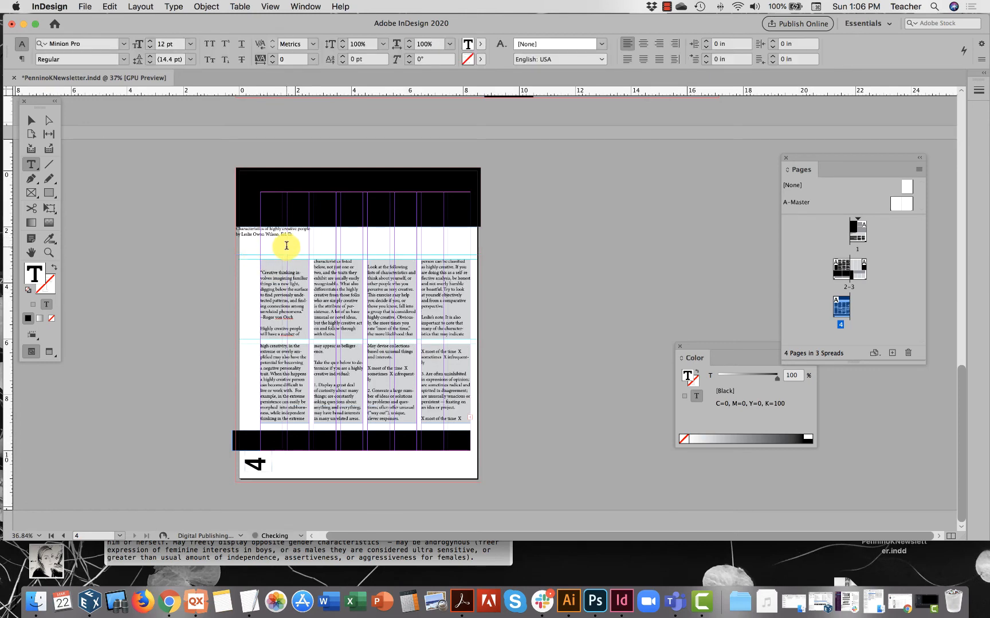
Set the font size of the whole threaded quiz article body to 8 pt.
click(273, 295)
key(super+a)
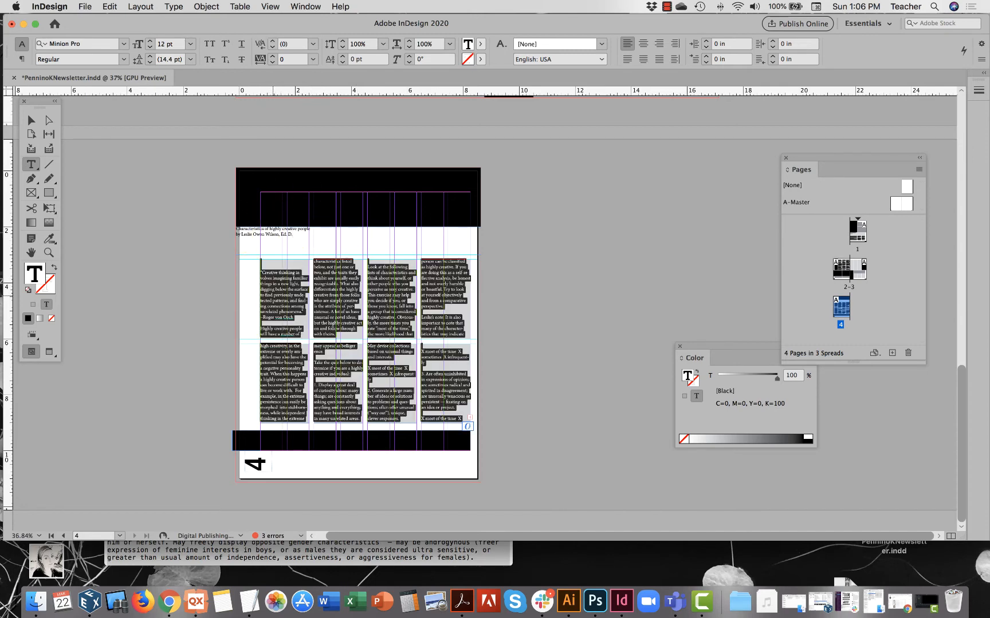
click(150, 46)
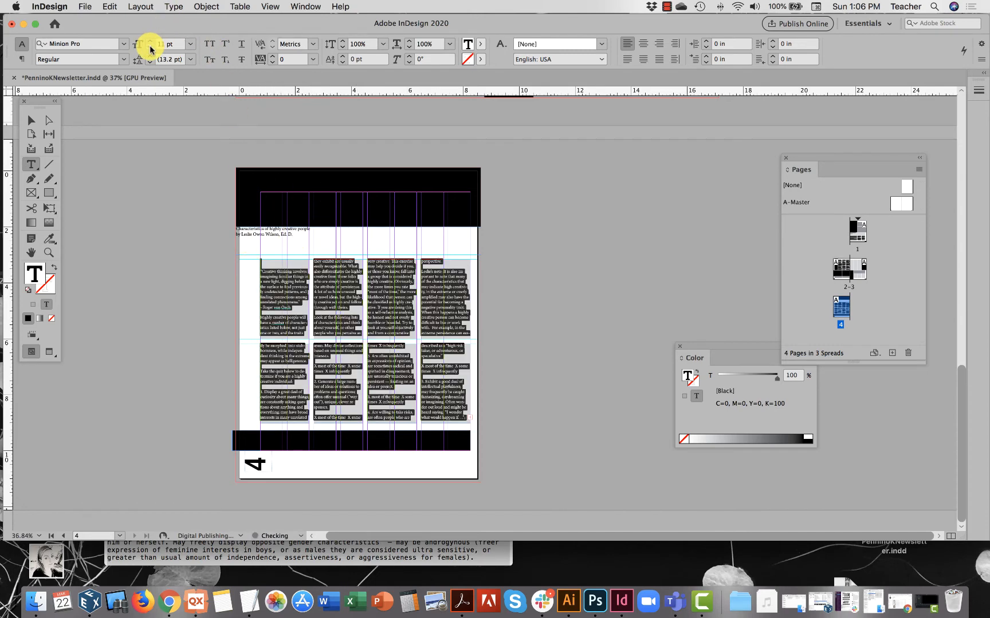
click(150, 46)
click(150, 47)
click(150, 46)
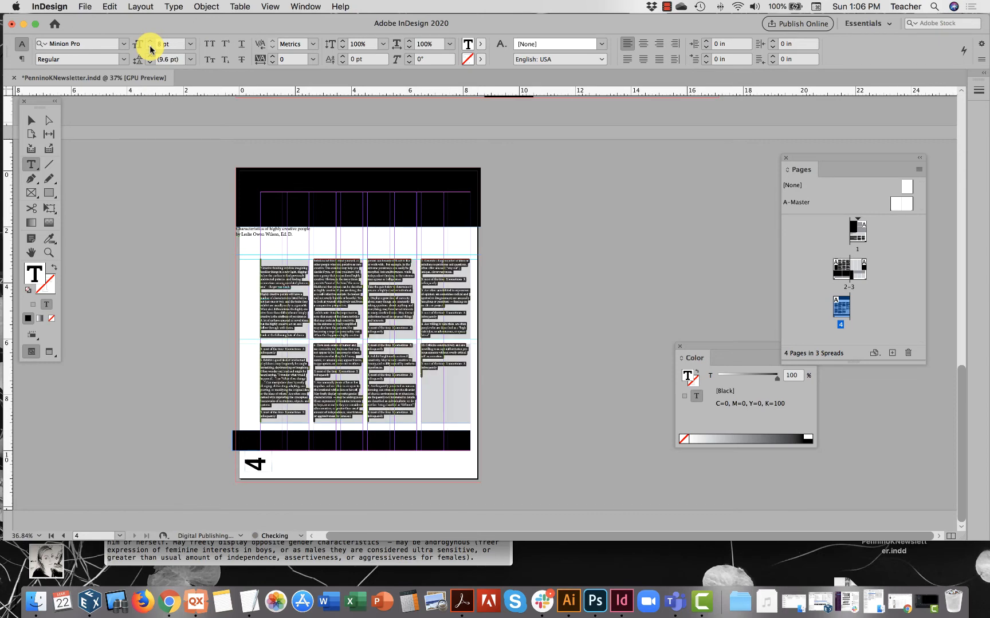
Delete the empty lines before the opening quotation in the quiz article's first column.
click(269, 261)
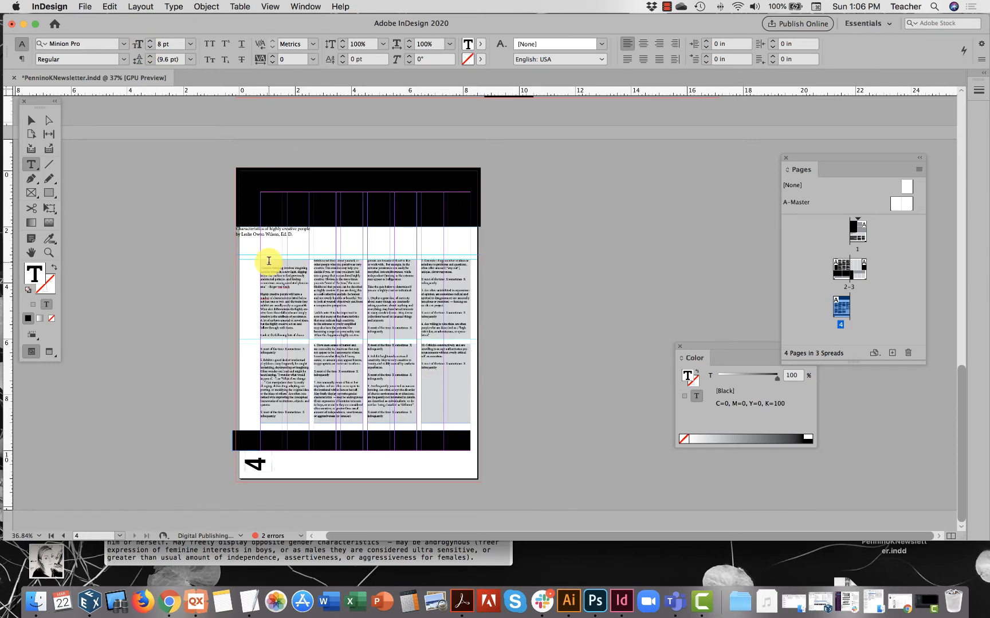
key(BackSpace)
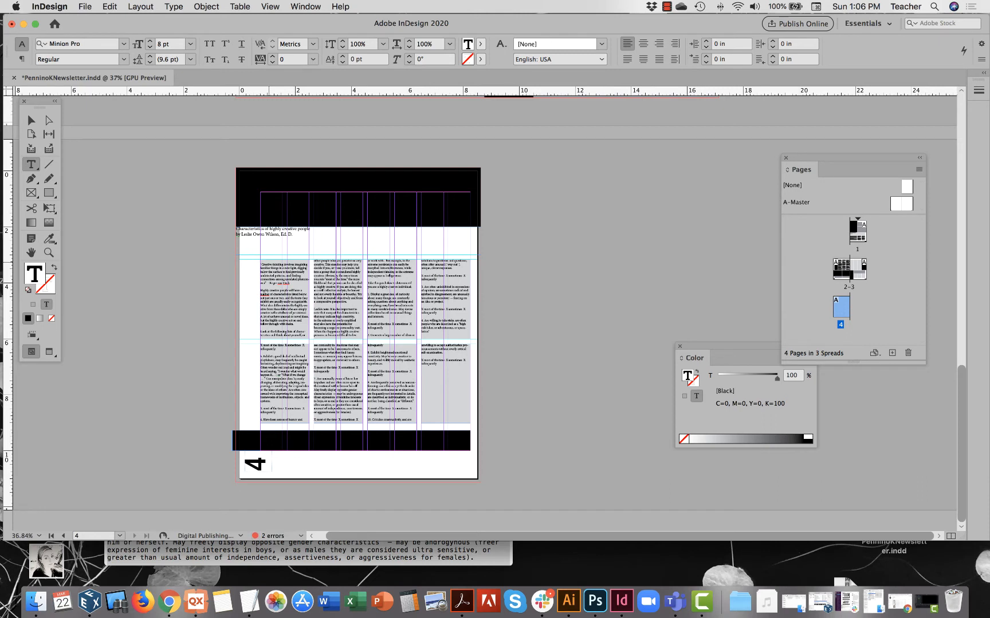
key(BackSpace)
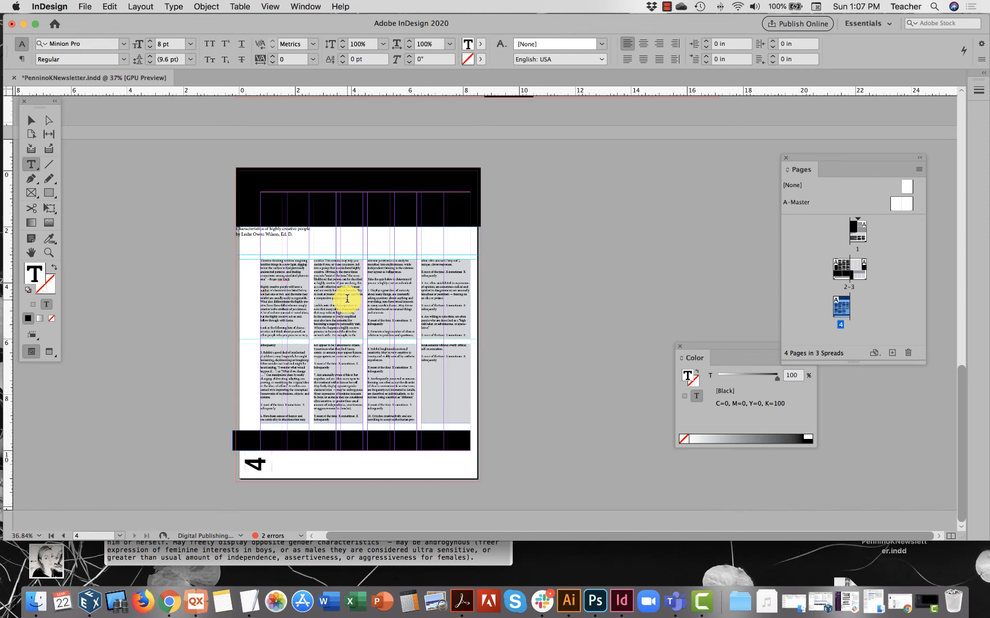
triple_click(249, 232)
drag(249, 232, 226, 232)
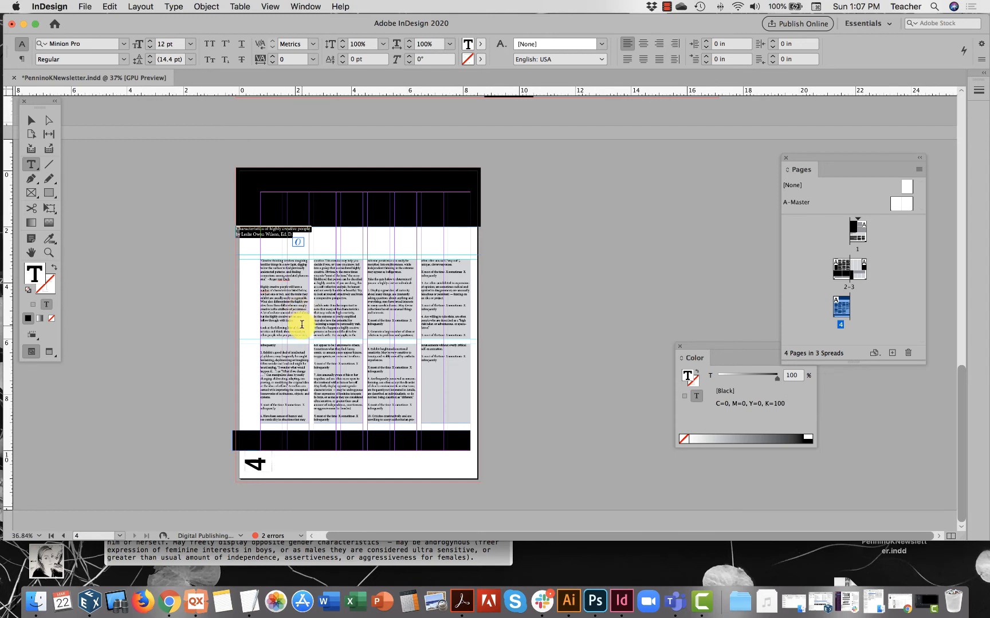
click(283, 287)
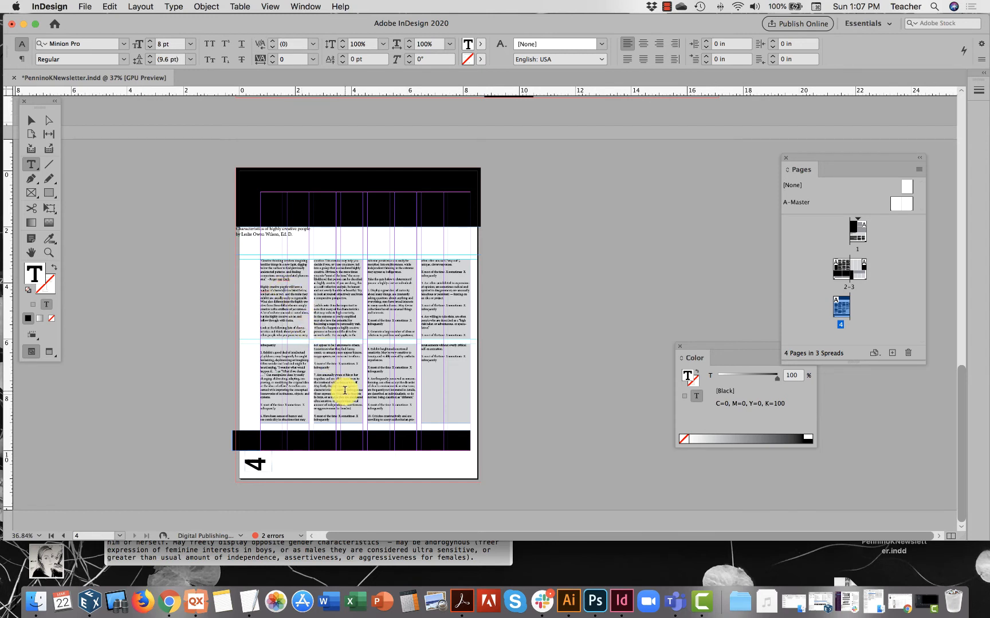
drag(344, 392, 327, 364)
click(317, 404)
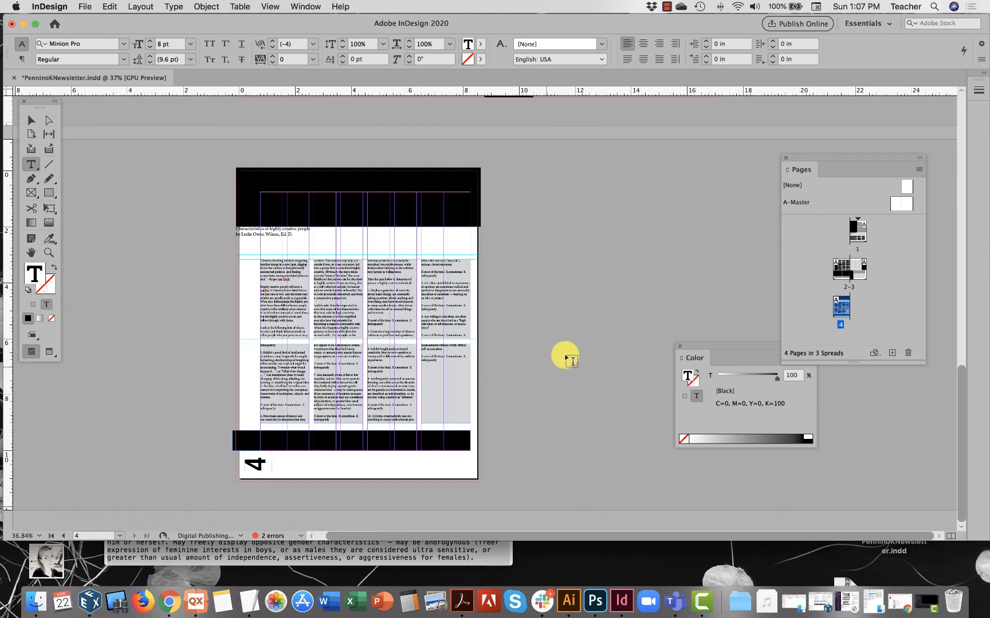
Place the "sidebar increasing creativity tips" text file into the first light gray column frame in page 3's lower section.
double_click(857, 268)
scroll(544, 335, down, 2)
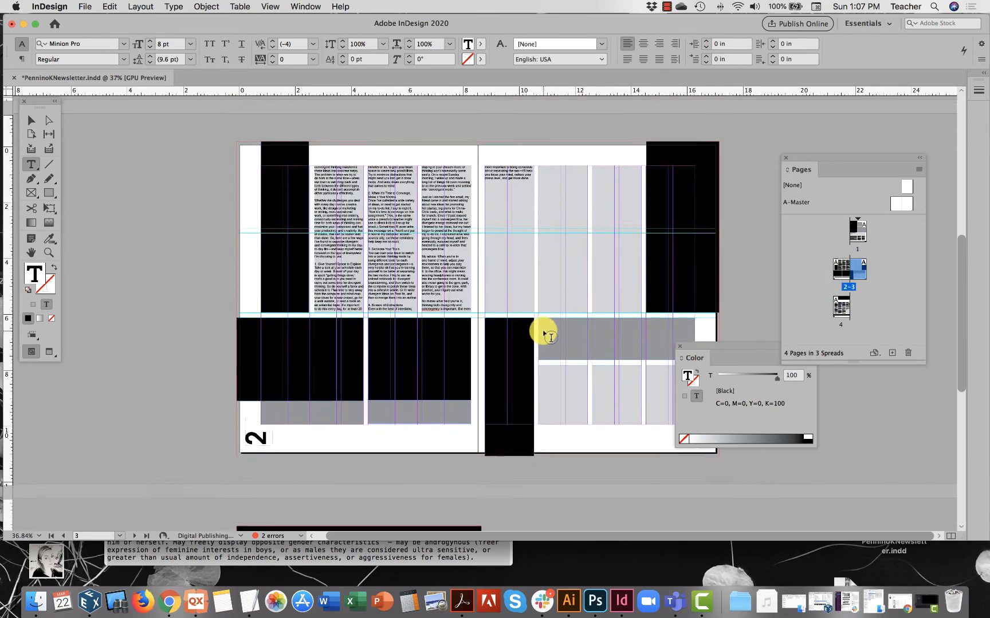
scroll(544, 335, down, 5)
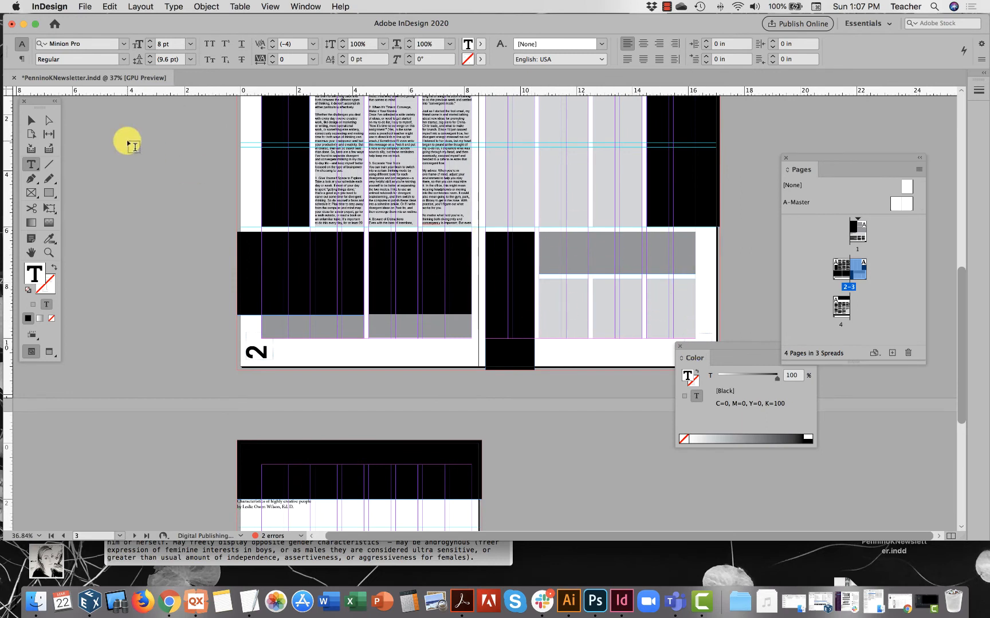
click(31, 120)
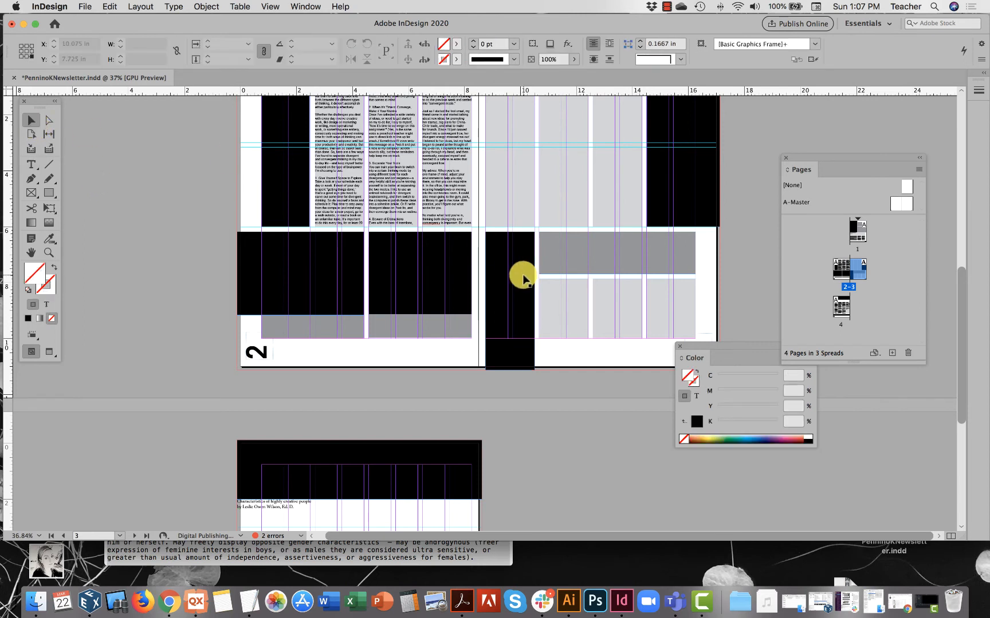
click(554, 300)
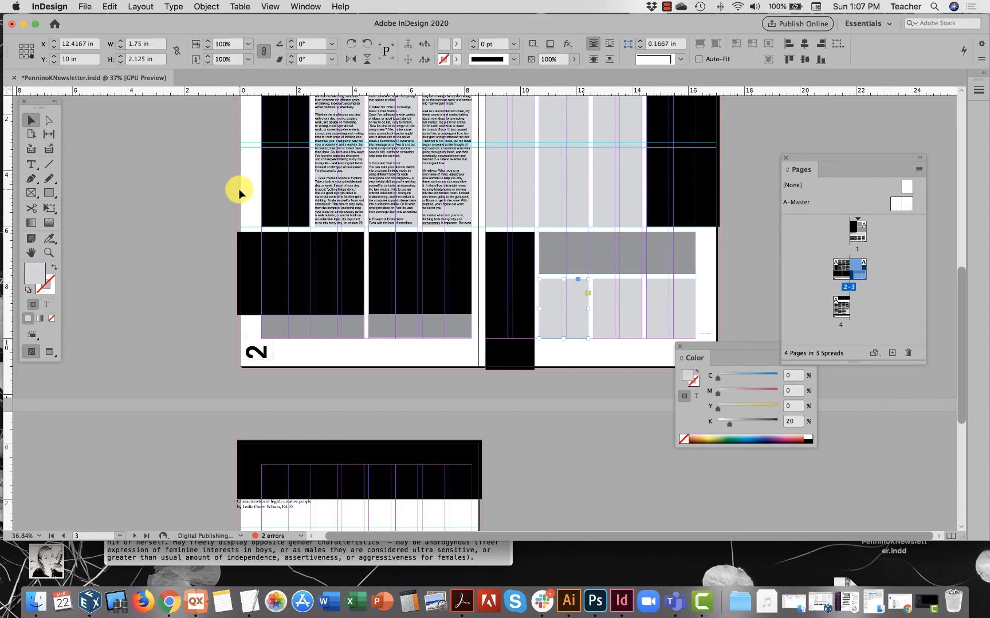
click(85, 7)
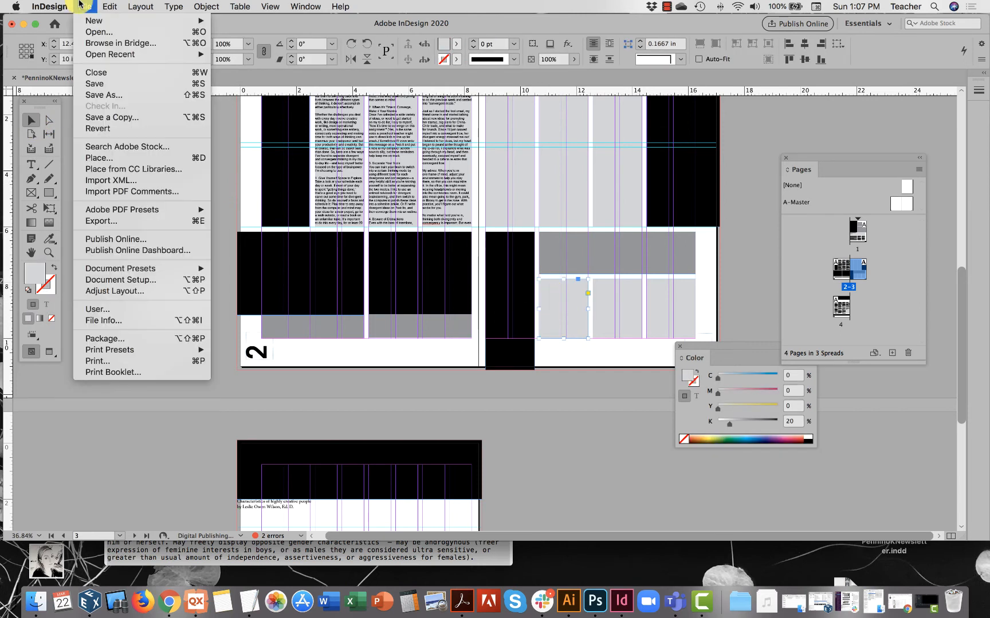
click(110, 159)
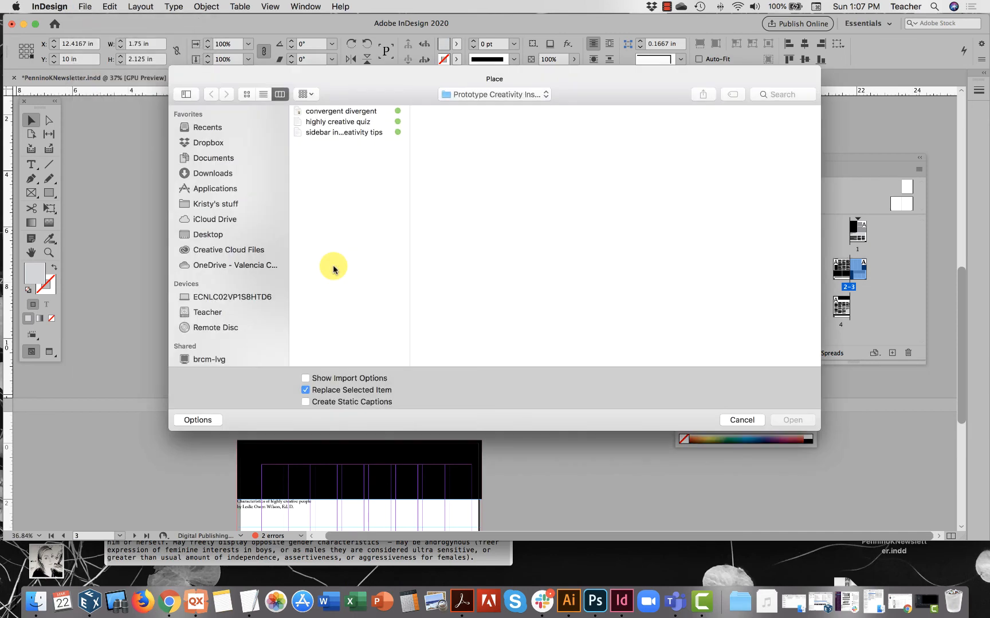
click(360, 133)
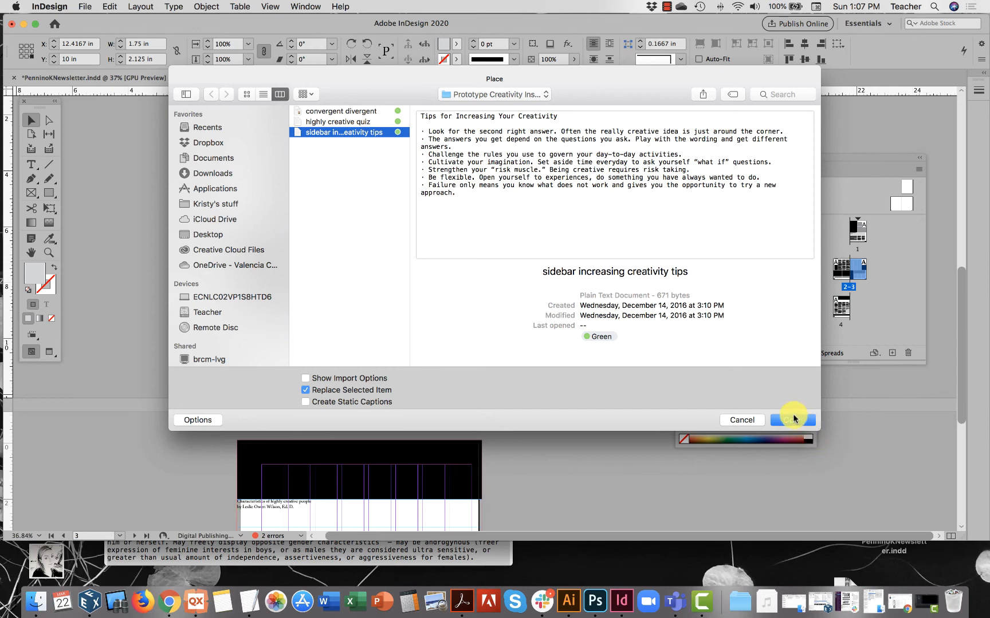
click(792, 420)
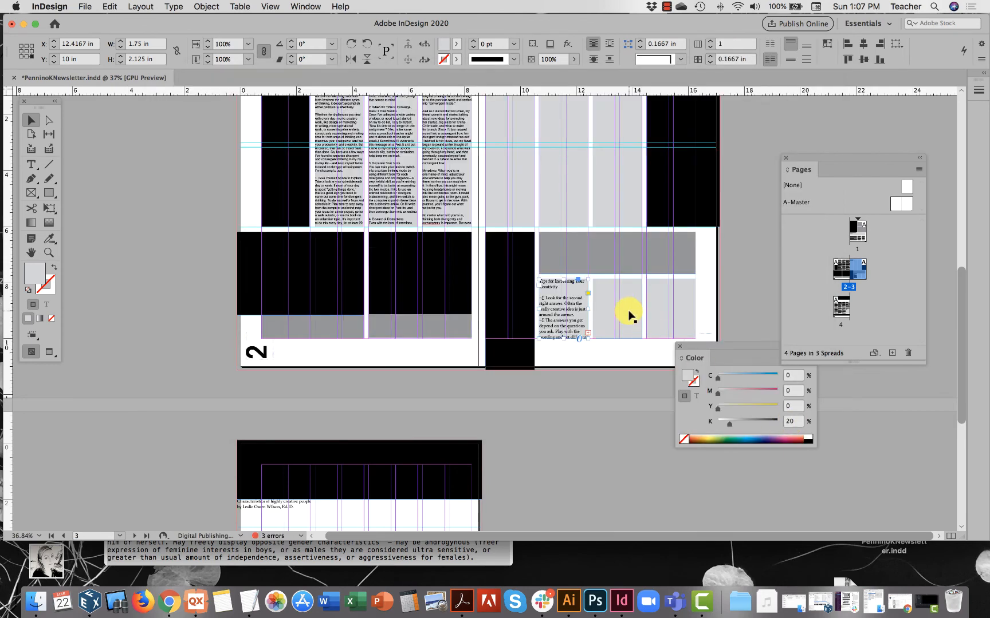
Thread the overset creativity tips text through the second and third column frames beside it on page 3.
click(588, 333)
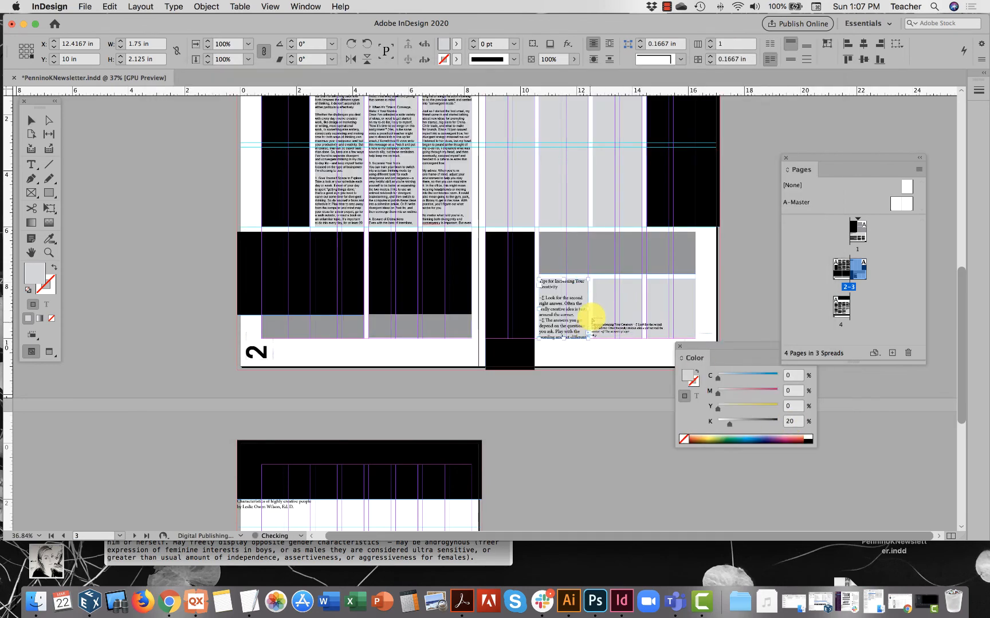
click(595, 304)
click(641, 331)
click(659, 290)
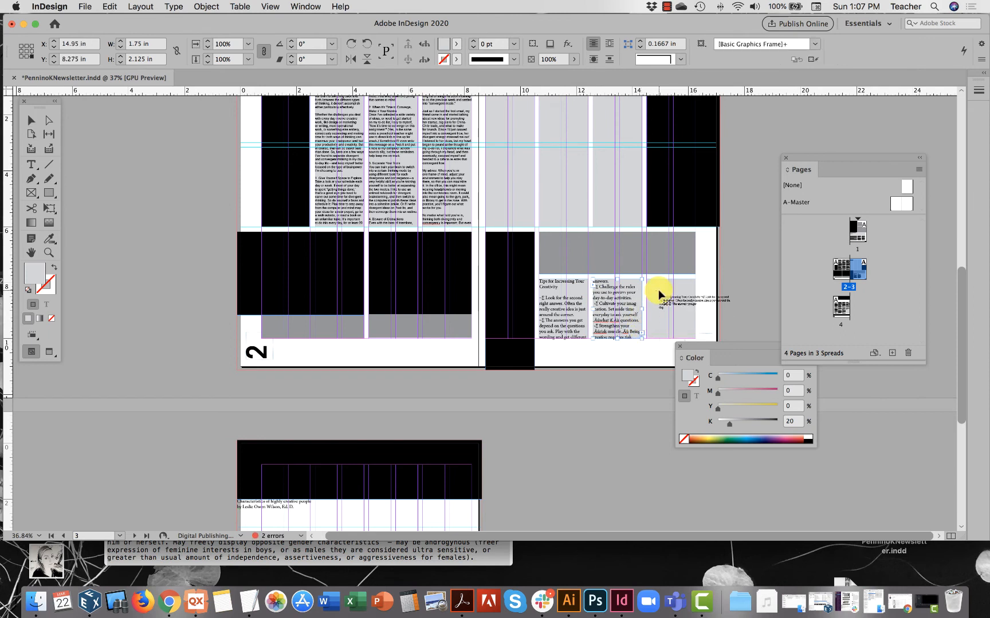
Move the title "Tips for Increasing Your Creativity" out of the first column into the darker gray frame above the columns.
double_click(574, 294)
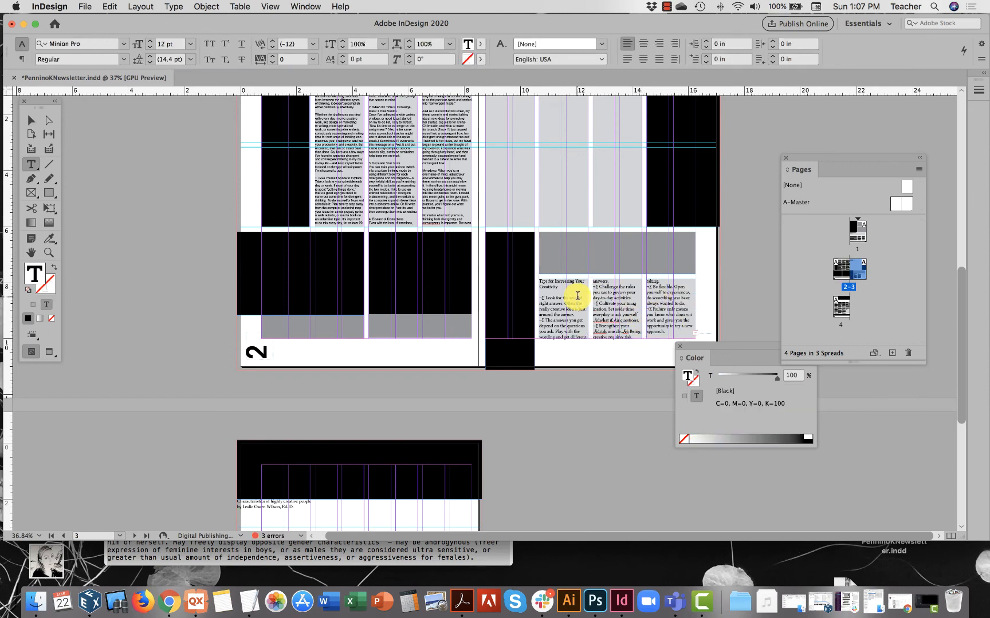
drag(561, 285, 531, 278)
key(super+c)
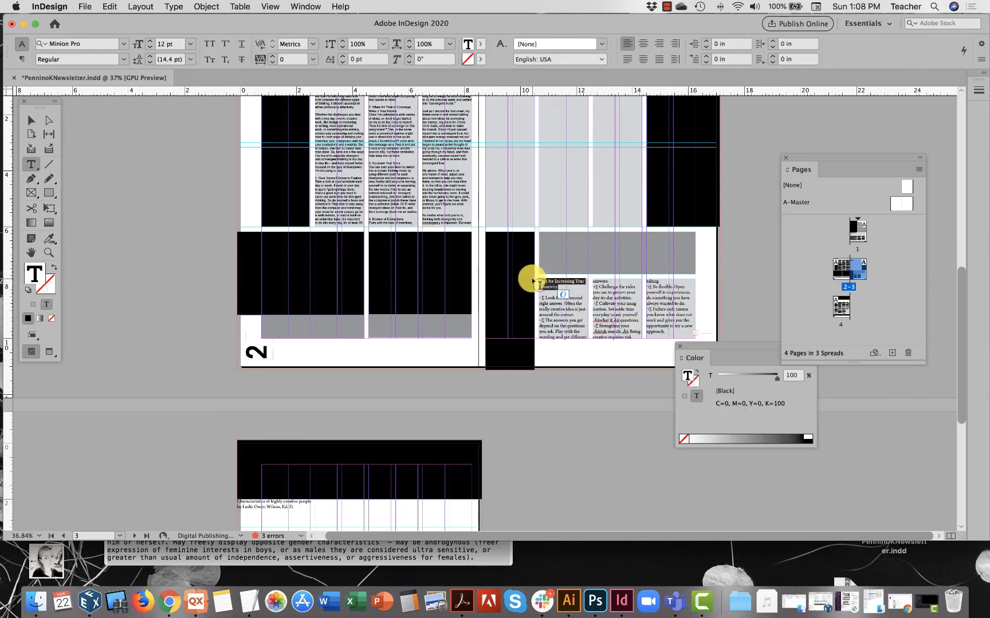
key(BackSpace)
click(550, 254)
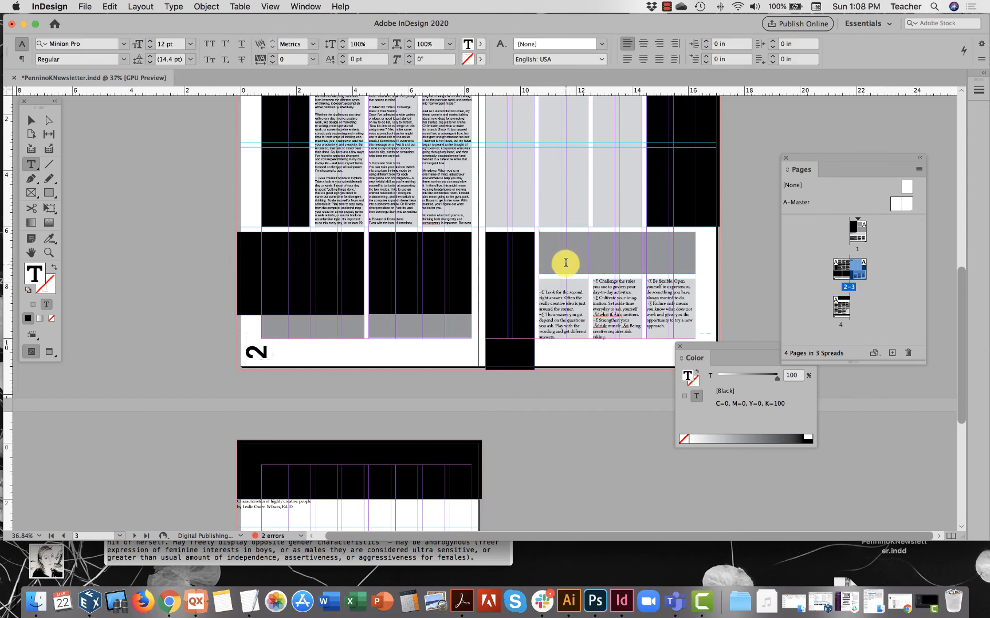
key(super+v)
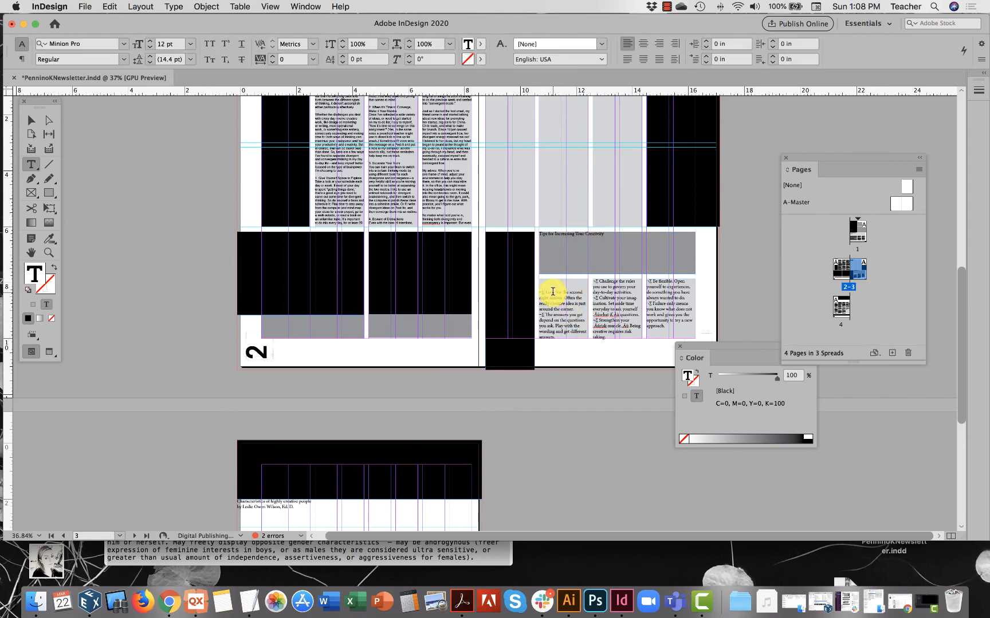
Delete the empty lines before the first tip in the sidebar's first column.
click(539, 294)
key(BackSpace)
key(BackSpace)
Set the font size of the whole threaded creativity tips body text to 9 pt.
click(600, 314)
key(super+a)
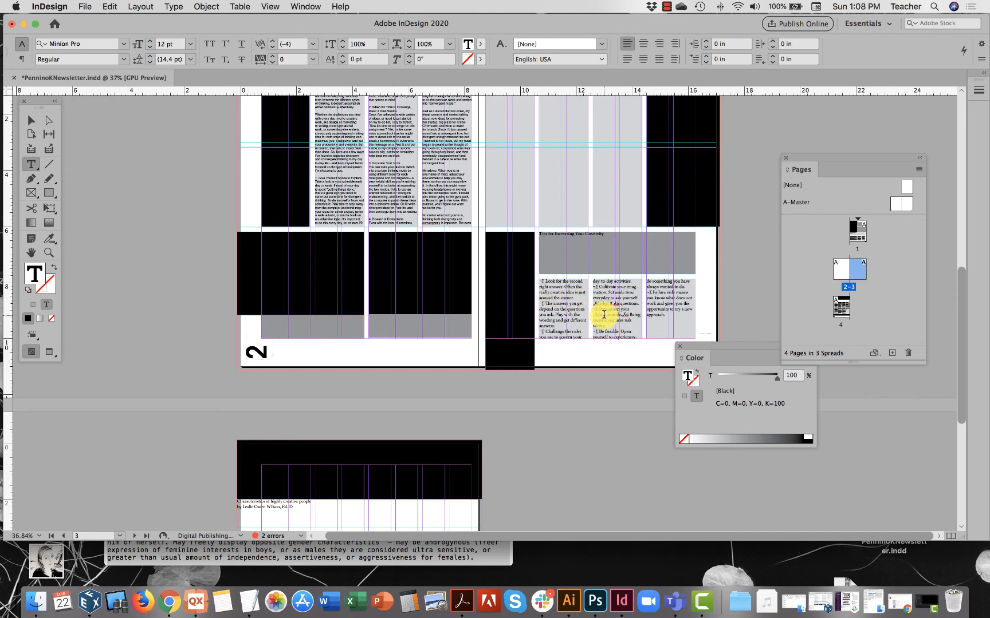
click(150, 48)
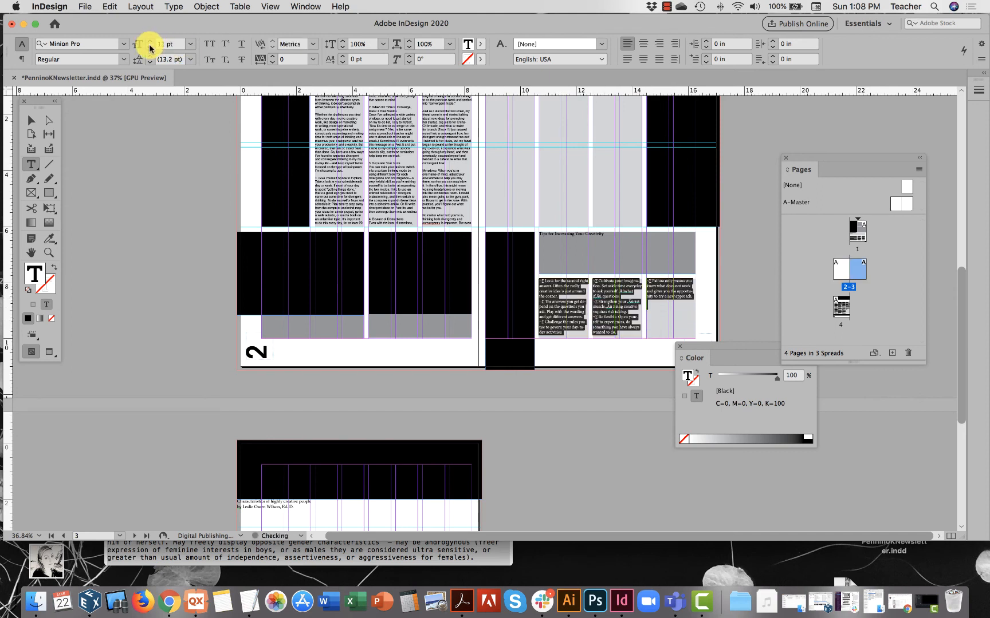
click(150, 48)
click(150, 48)
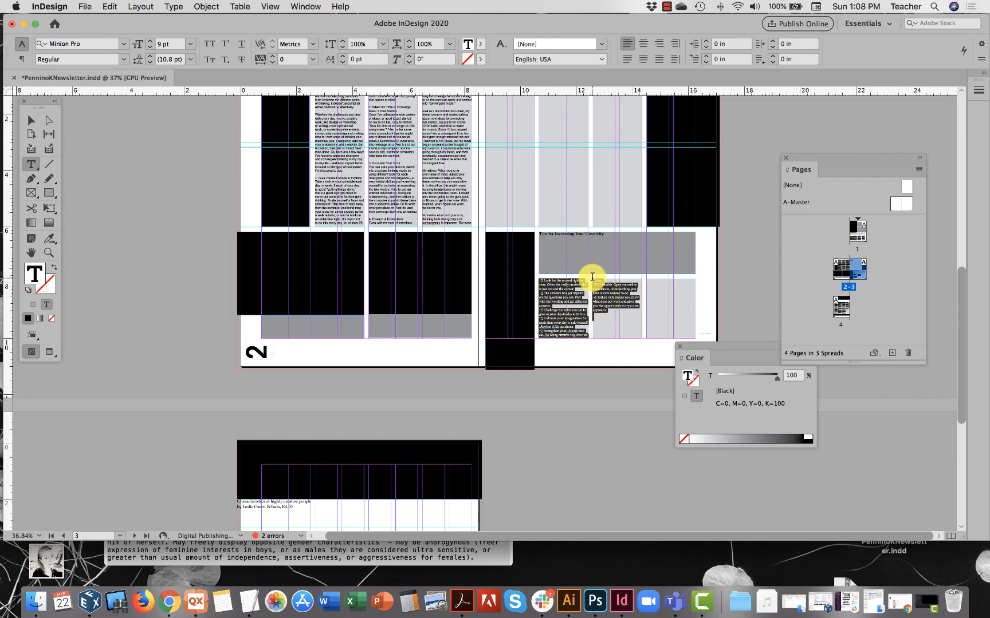
scroll(592, 277, down, 10)
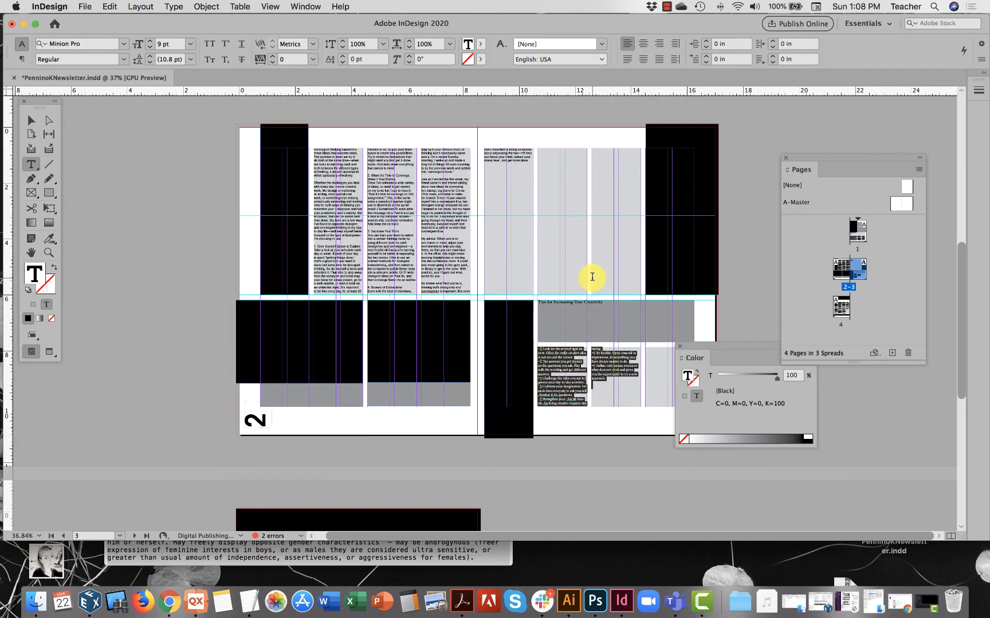
scroll(591, 277, up, 15)
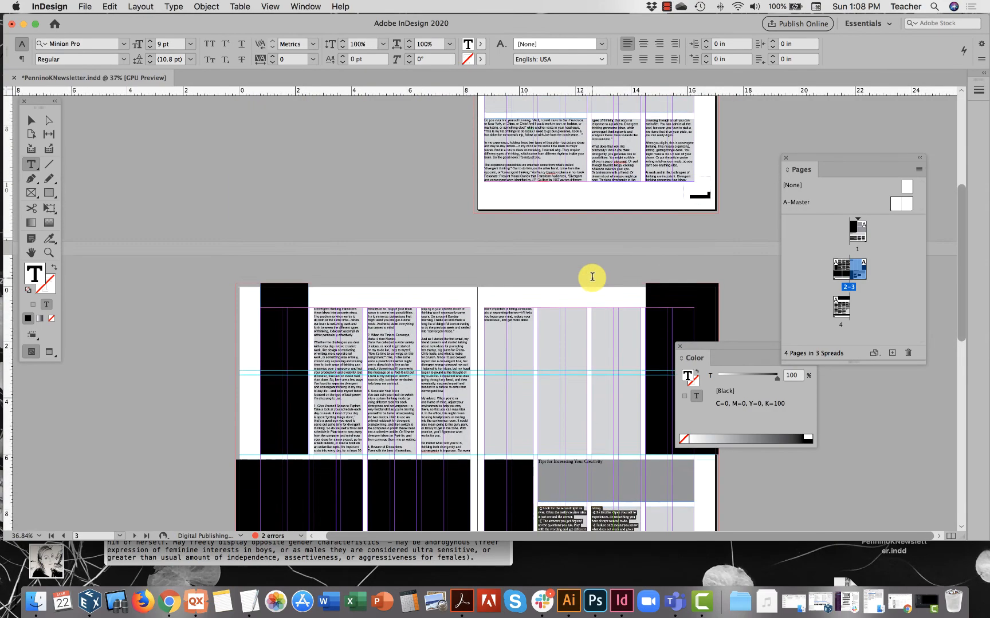
scroll(591, 277, down, 5)
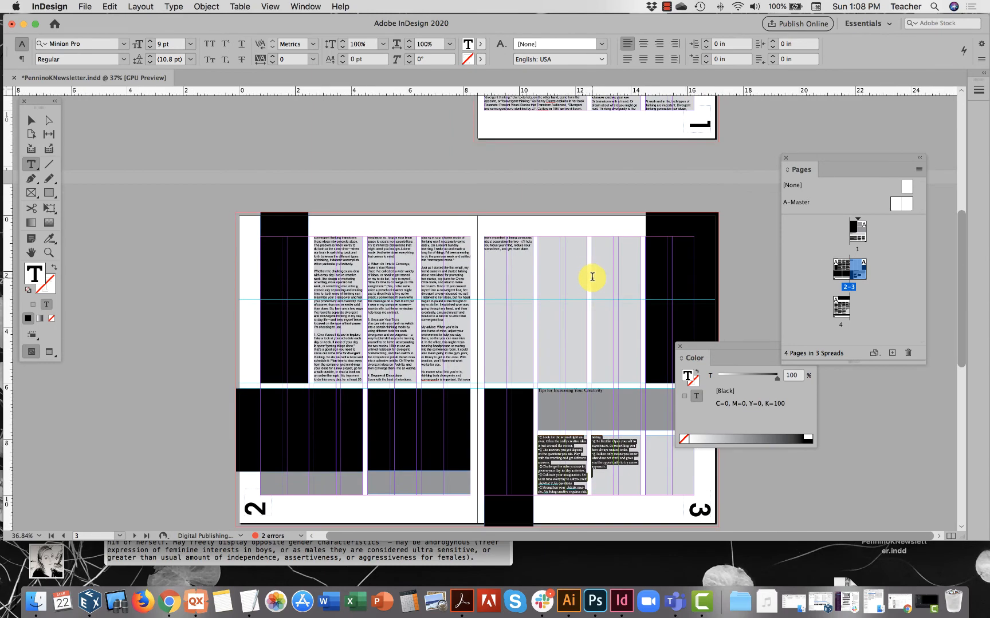